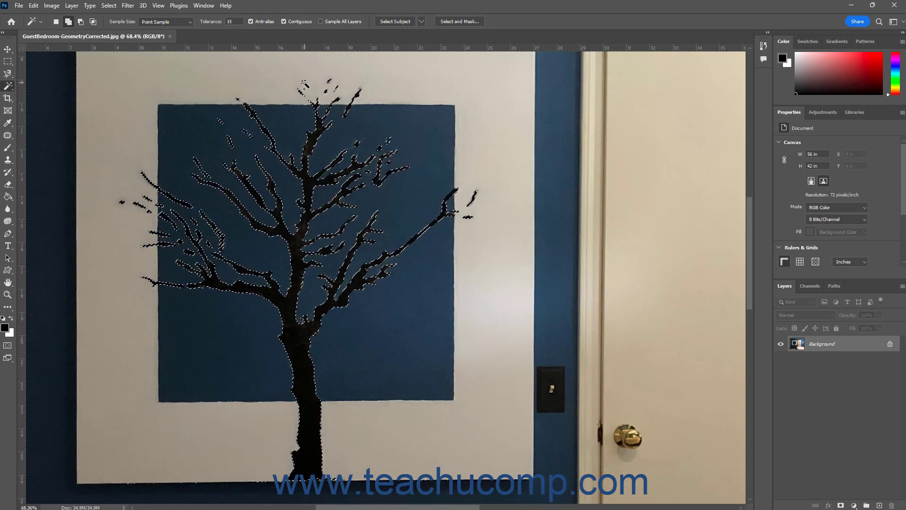
Add a layer mask from the tree selection and delete the mask without applying it to the layer
{"action": "left_click", "coordinate": [111, 6]}
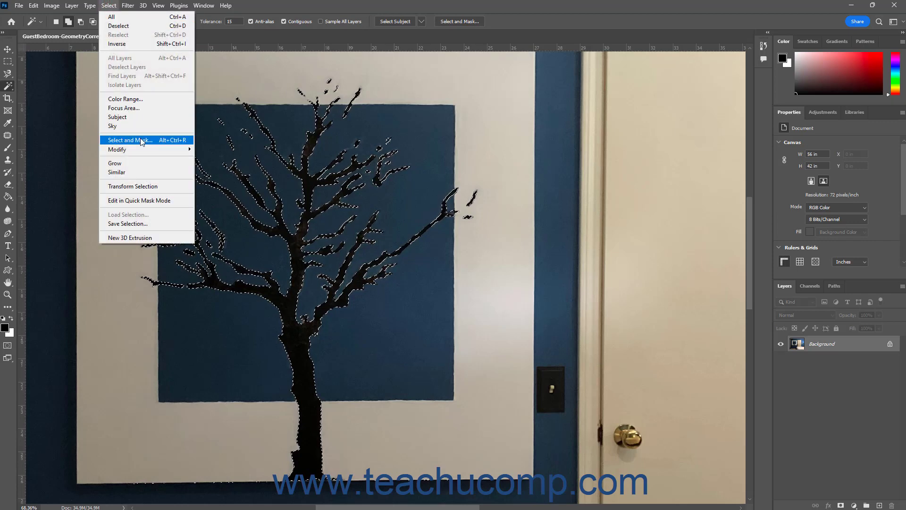
{"action": "left_click", "coordinate": [532, 20]}
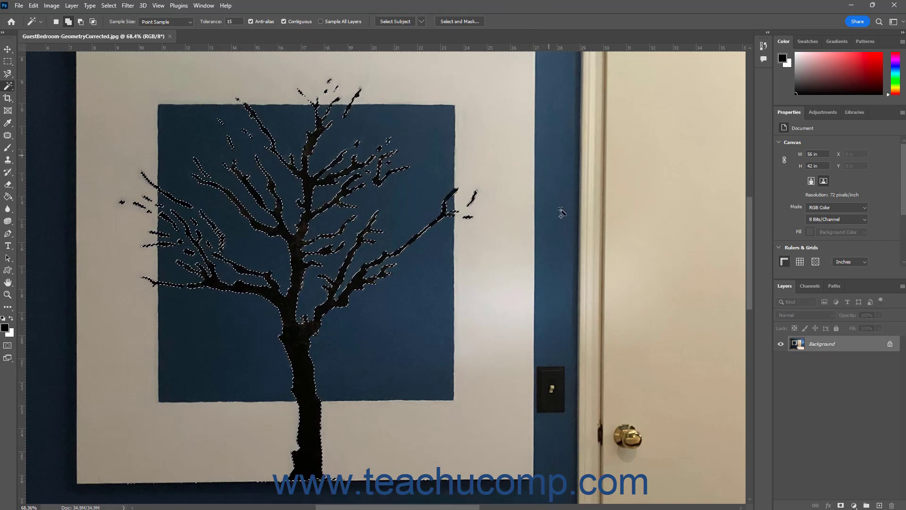
{"action": "left_click", "coordinate": [841, 505]}
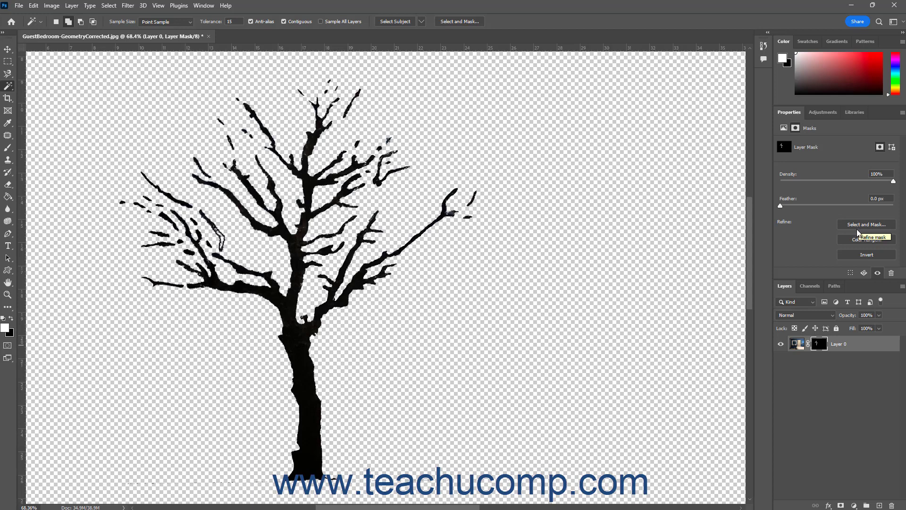
{"action": "left_click_drag", "start_coordinate": [824, 347], "coordinate": [891, 505]}
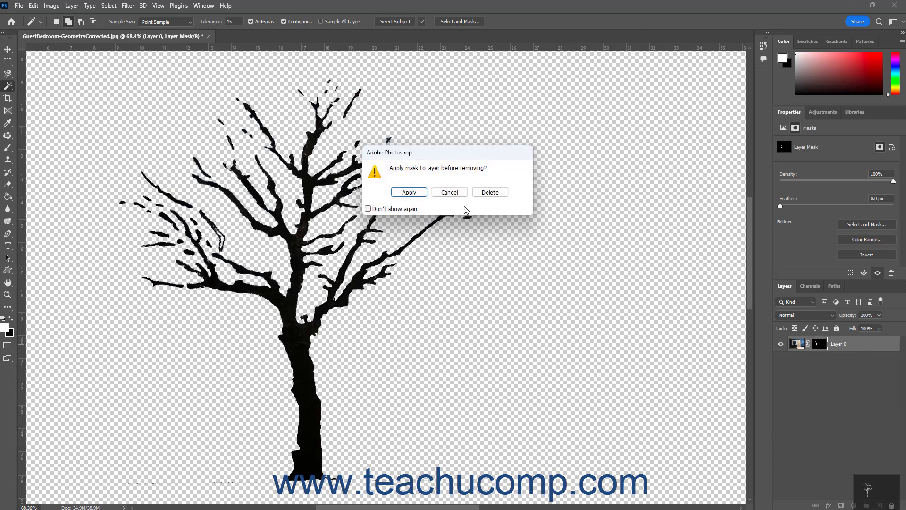
{"action": "left_click", "coordinate": [490, 192]}
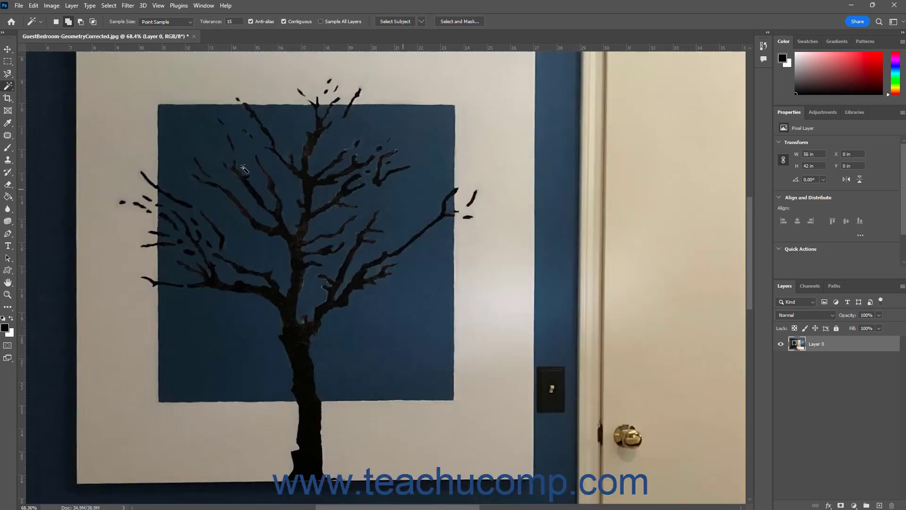
Reselect the tree and open the selection in the Select and Mask workspace
{"action": "left_click", "coordinate": [109, 6]}
{"action": "left_click", "coordinate": [113, 35]}
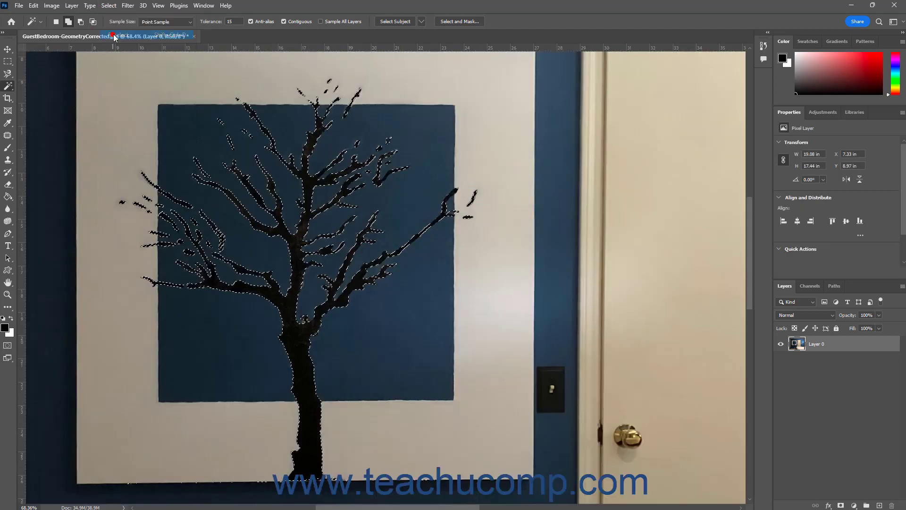
{"action": "left_click", "coordinate": [453, 20]}
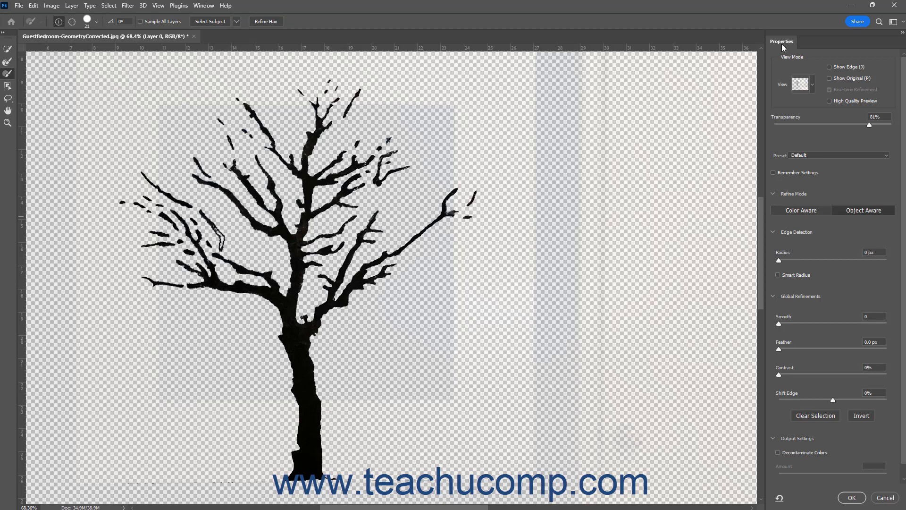
Reset the Select and Mask workspace to its default layout
{"action": "left_click", "coordinate": [206, 6]}
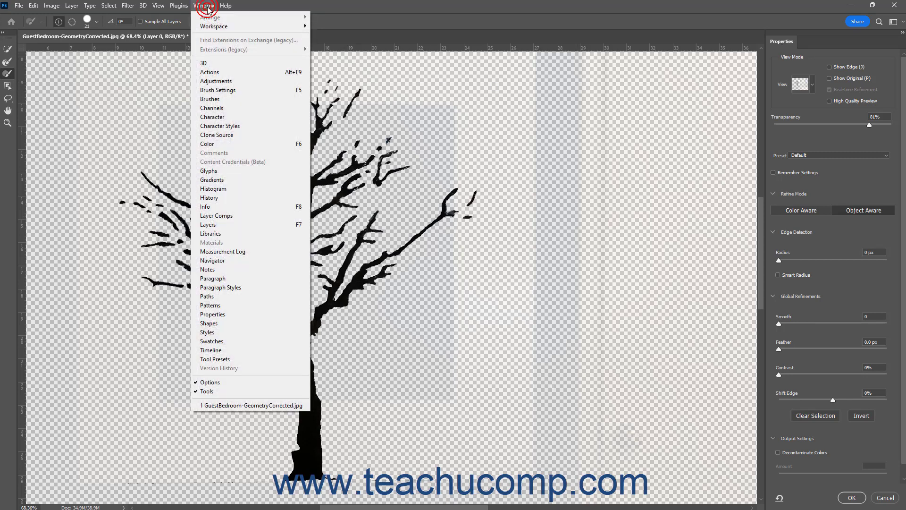
{"action": "mouse_move", "coordinate": [217, 27]}
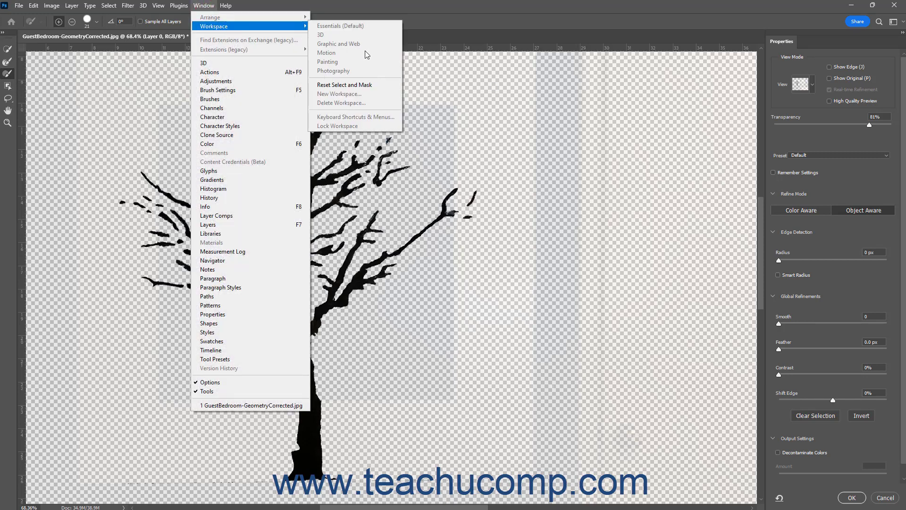
{"action": "left_click", "coordinate": [364, 87]}
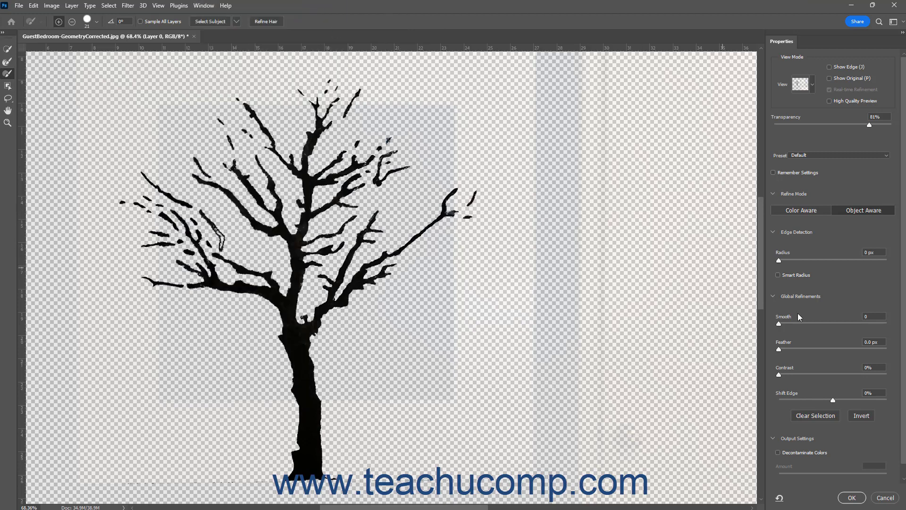
{"action": "scroll", "coordinate": [825, 366], "scroll_direction": "down", "scroll_amount": 1}
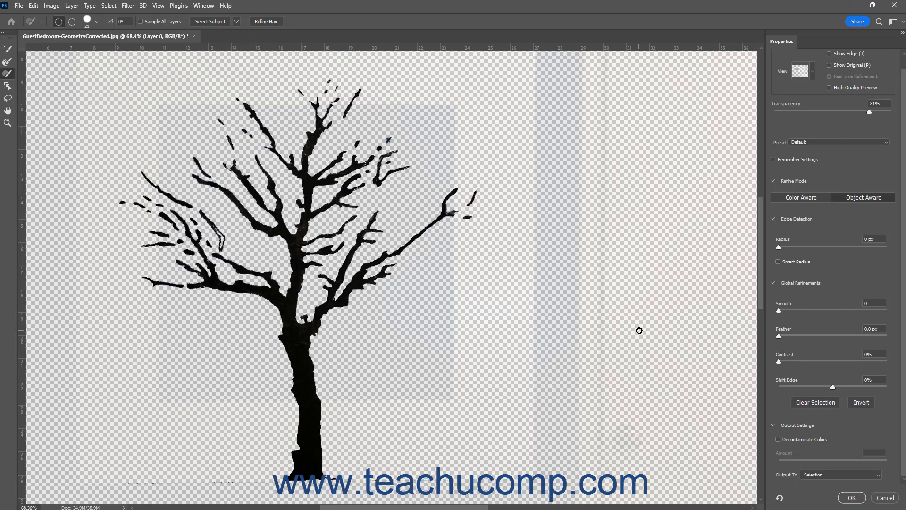
{"action": "scroll", "coordinate": [845, 311], "scroll_direction": "up", "scroll_amount": 1}
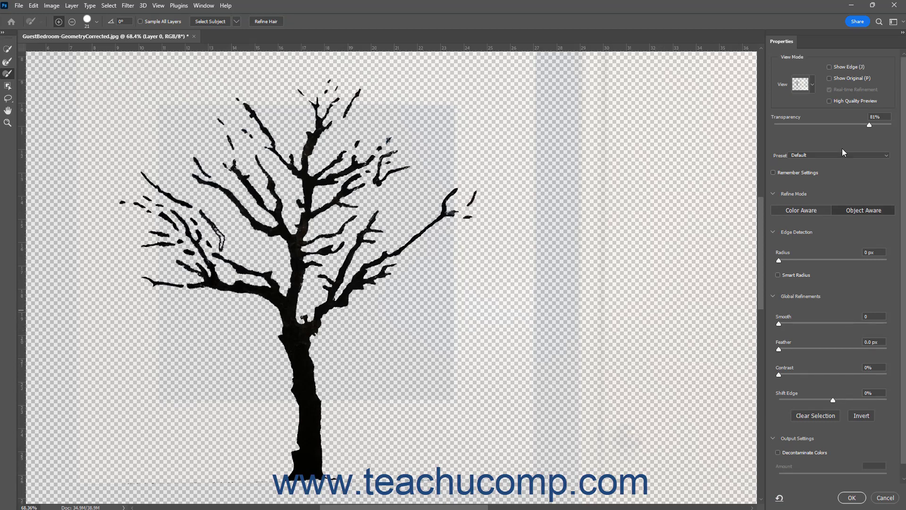
Preview the tree selection in the On White view mode and in the Marching Ants view mode
{"action": "left_click", "coordinate": [812, 82]}
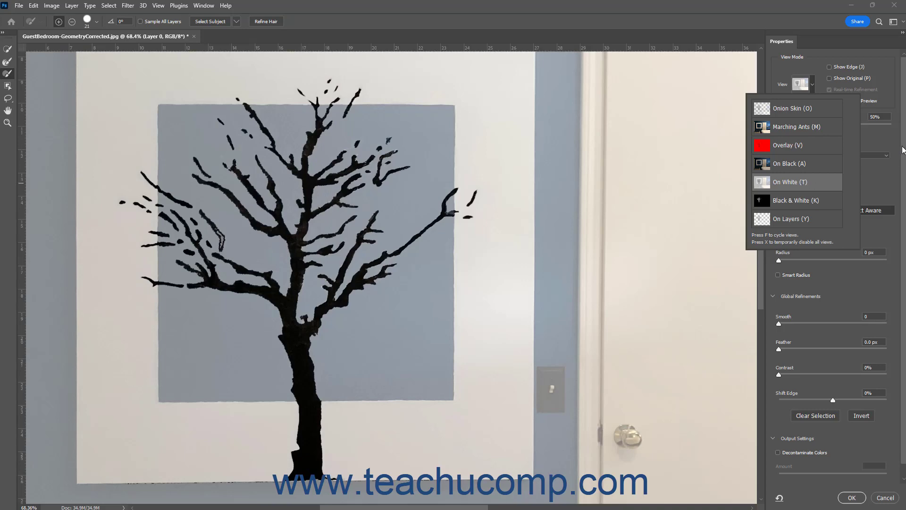
{"action": "left_click", "coordinate": [888, 96]}
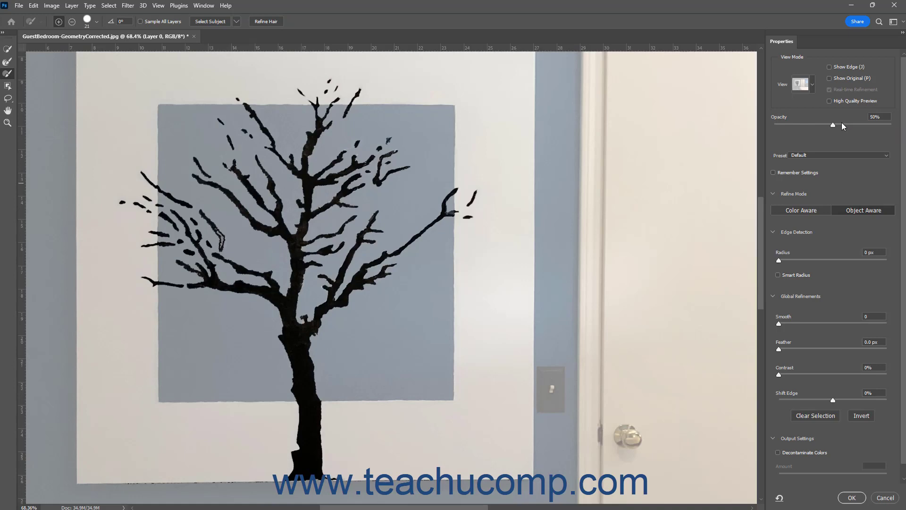
{"action": "left_click", "coordinate": [815, 85]}
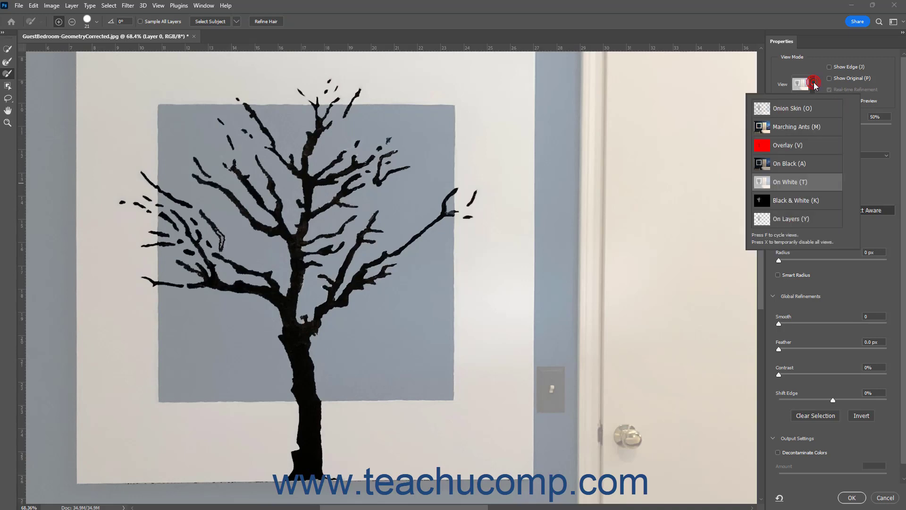
{"action": "left_click", "coordinate": [807, 137]}
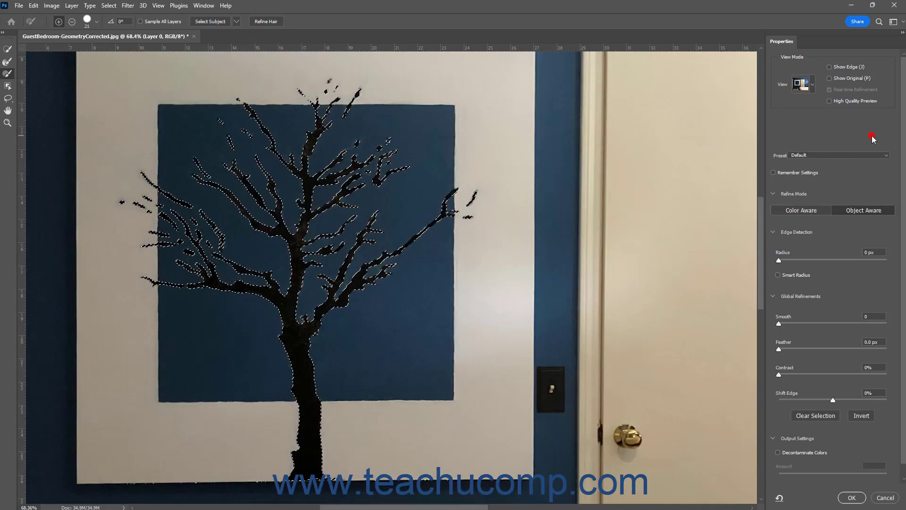
Preview the selection in Overlay view mode and check which areas the overlay color can indicate
{"action": "left_click", "coordinate": [814, 83]}
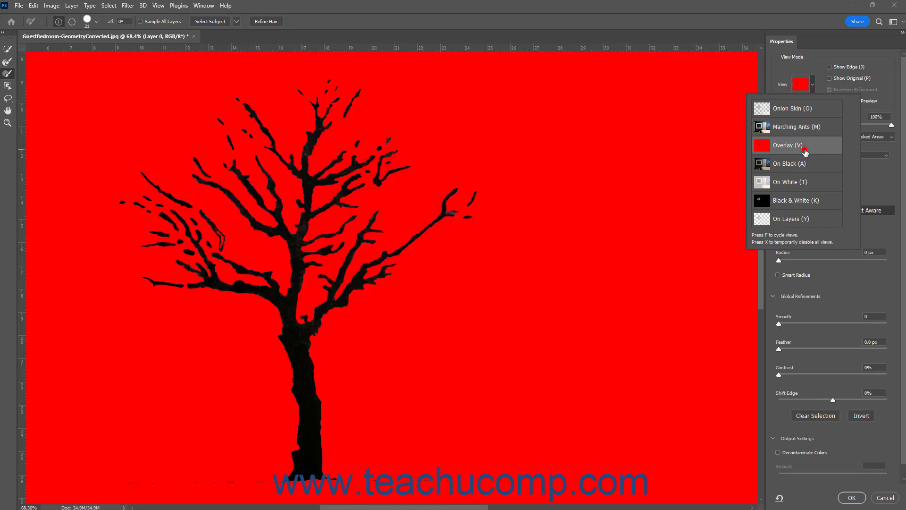
{"action": "left_click", "coordinate": [805, 149]}
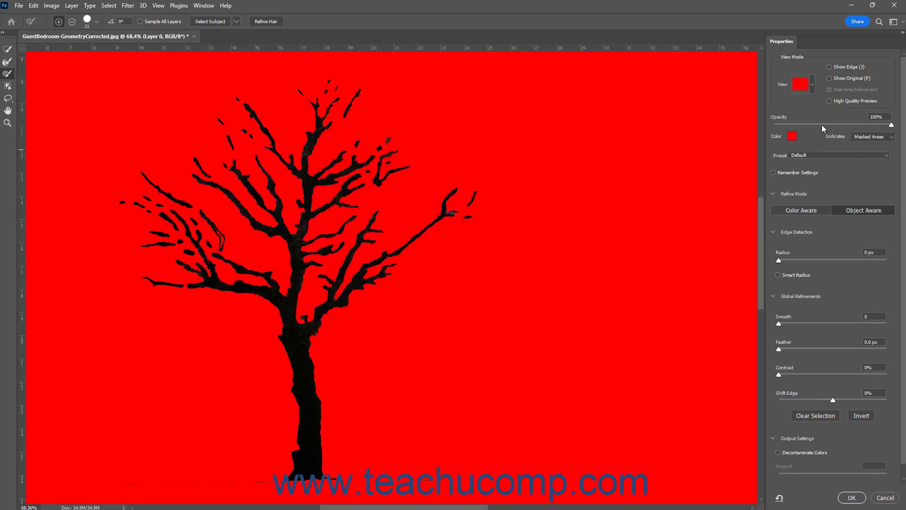
{"action": "left_click", "coordinate": [890, 138]}
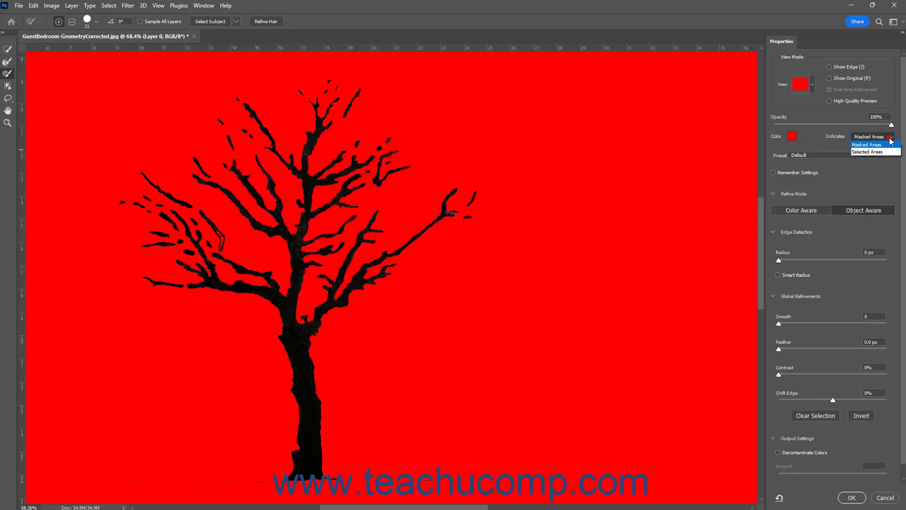
{"action": "left_click", "coordinate": [890, 138]}
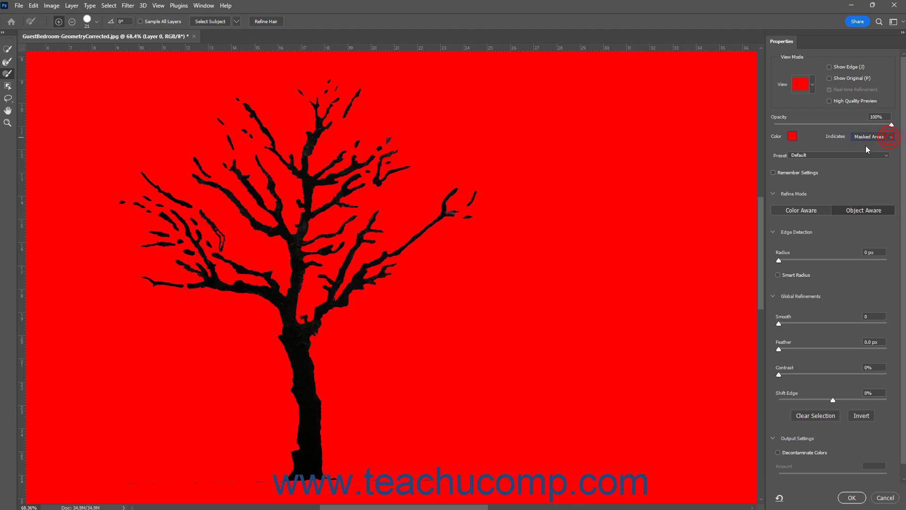
Set the selection's view mode to Onion Skin
{"action": "left_click", "coordinate": [812, 86]}
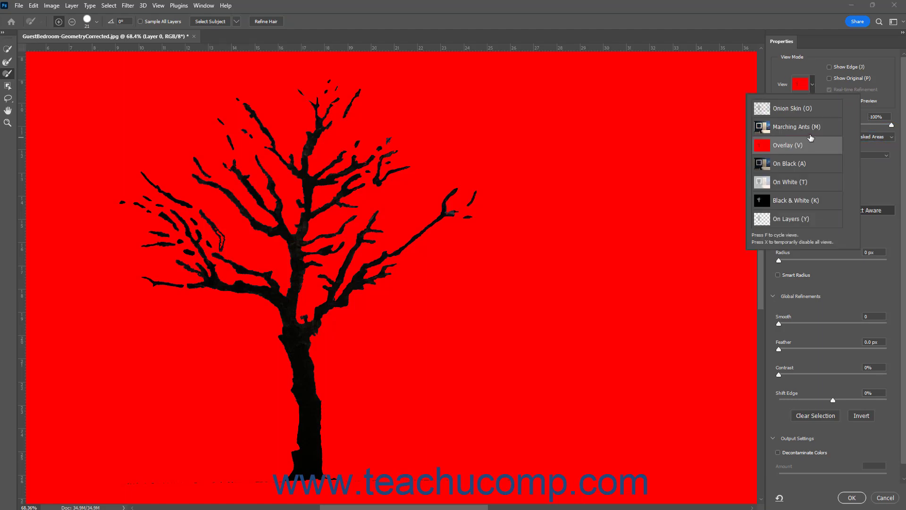
{"action": "left_click", "coordinate": [809, 113]}
{"action": "left_click", "coordinate": [881, 141]}
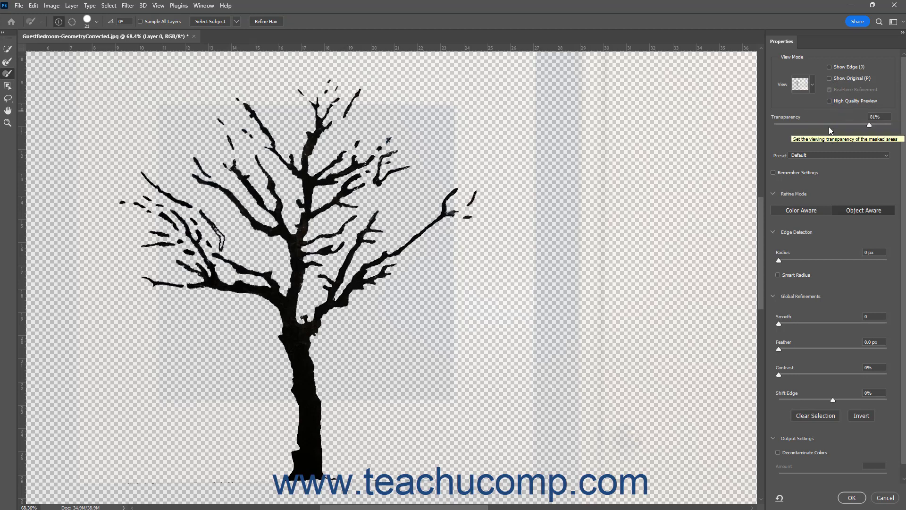
Collapse and re-expand the Refine Mode, Edge Detection, Global Refinements and Output Settings sections
{"action": "left_click", "coordinate": [774, 194]}
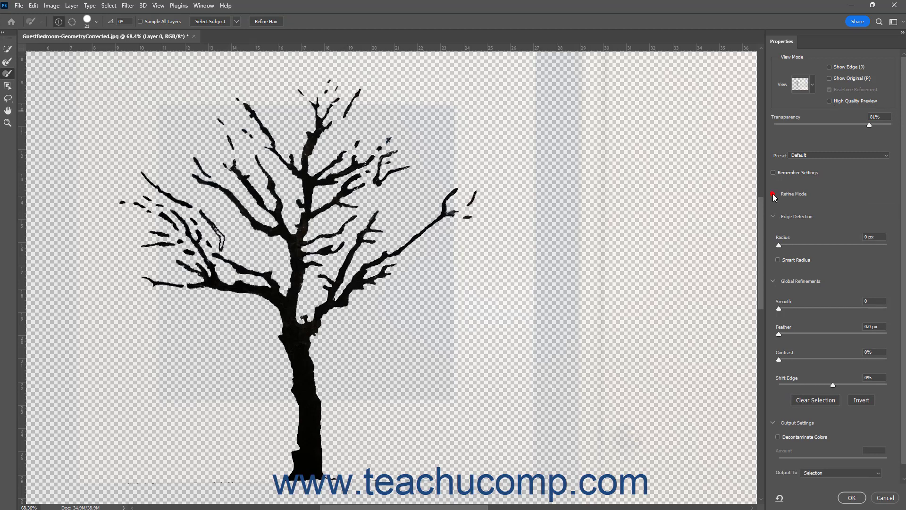
{"action": "left_click", "coordinate": [774, 217]}
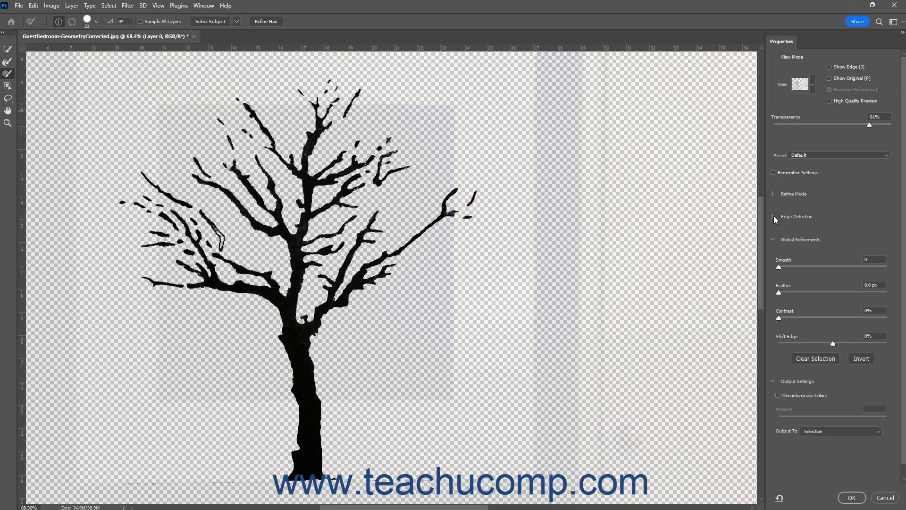
{"action": "left_click", "coordinate": [774, 241]}
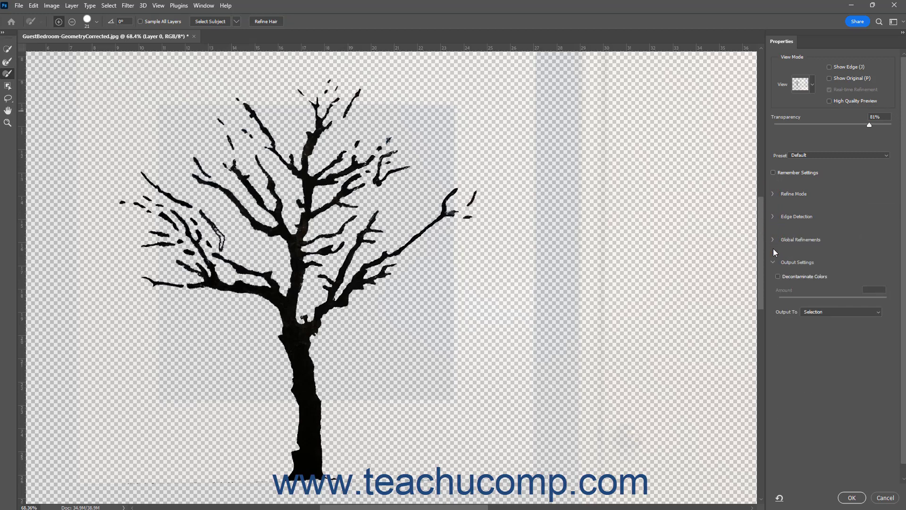
{"action": "left_click", "coordinate": [773, 262]}
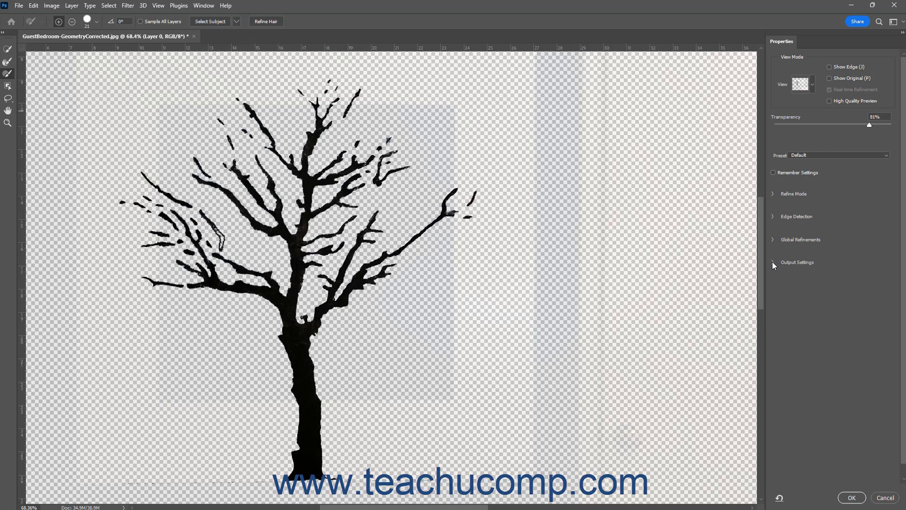
{"action": "left_click", "coordinate": [773, 263]}
{"action": "left_click", "coordinate": [773, 240]}
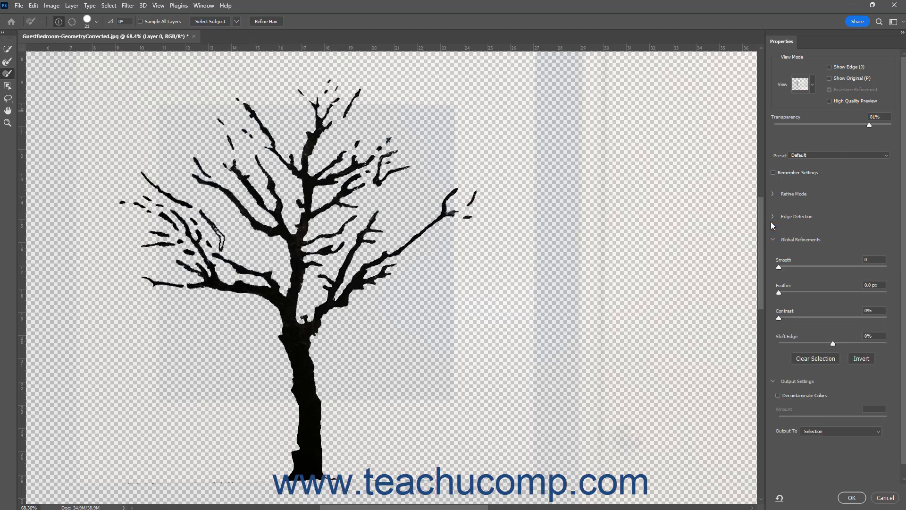
{"action": "left_click", "coordinate": [773, 216]}
{"action": "left_click", "coordinate": [773, 194]}
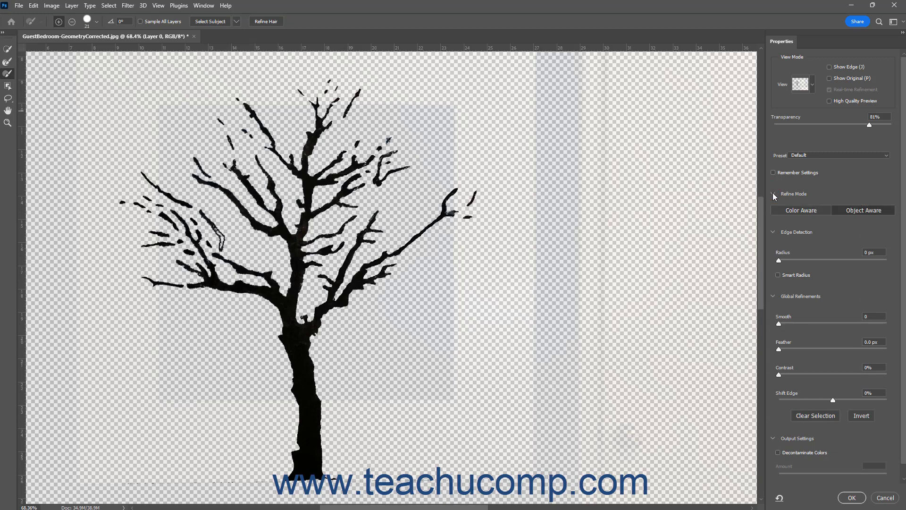
Review the preset options for the refinement settings, including saving a preset, and cancel without saving
{"action": "left_click", "coordinate": [887, 156]}
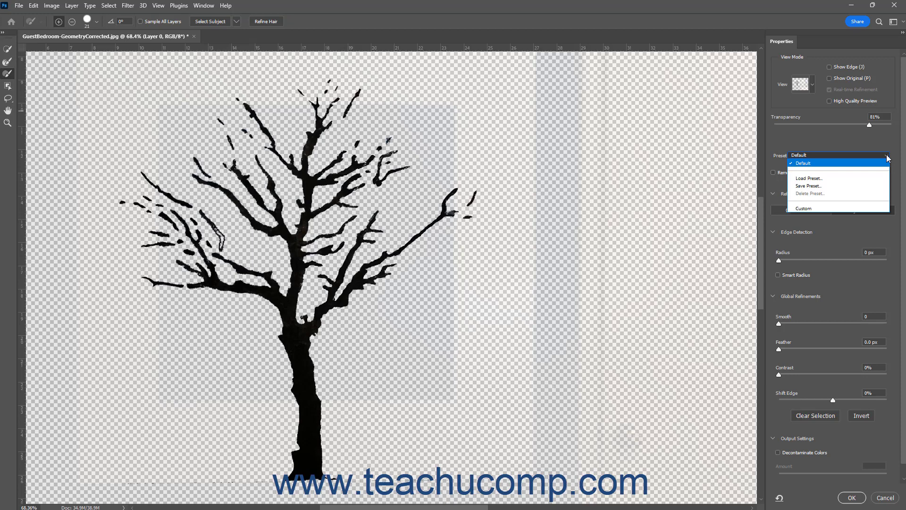
{"action": "left_click", "coordinate": [886, 156]}
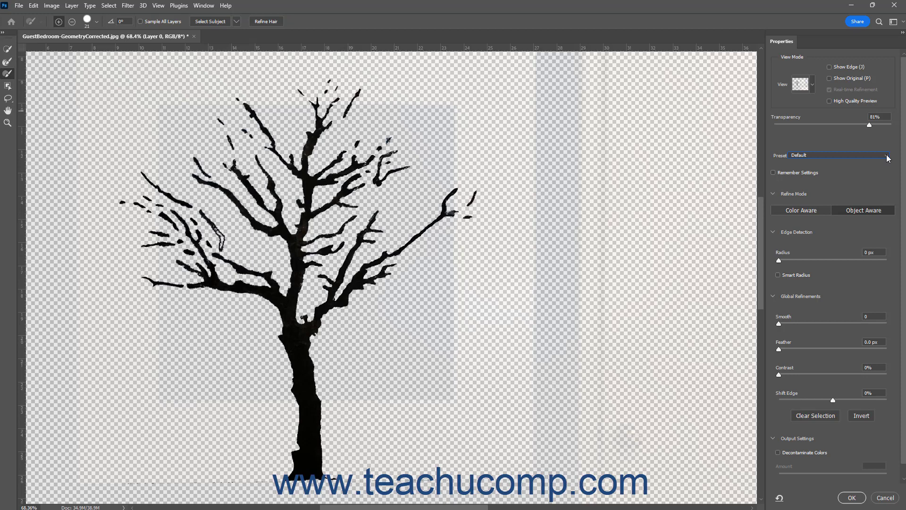
{"action": "left_click", "coordinate": [887, 156]}
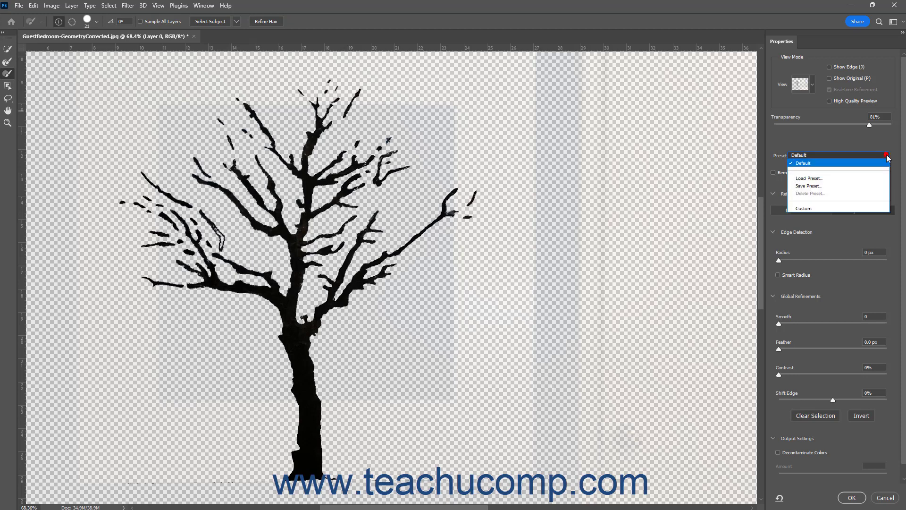
{"action": "left_click", "coordinate": [858, 185]}
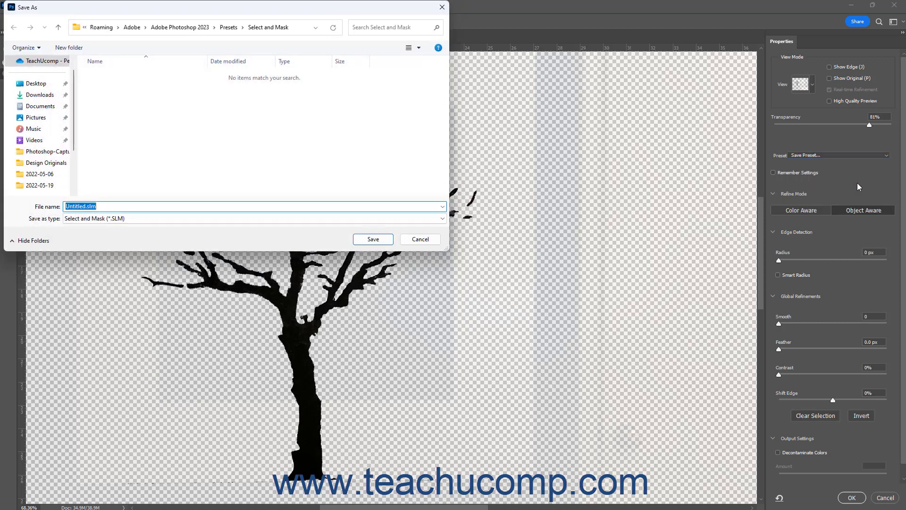
{"action": "left_click", "coordinate": [420, 239]}
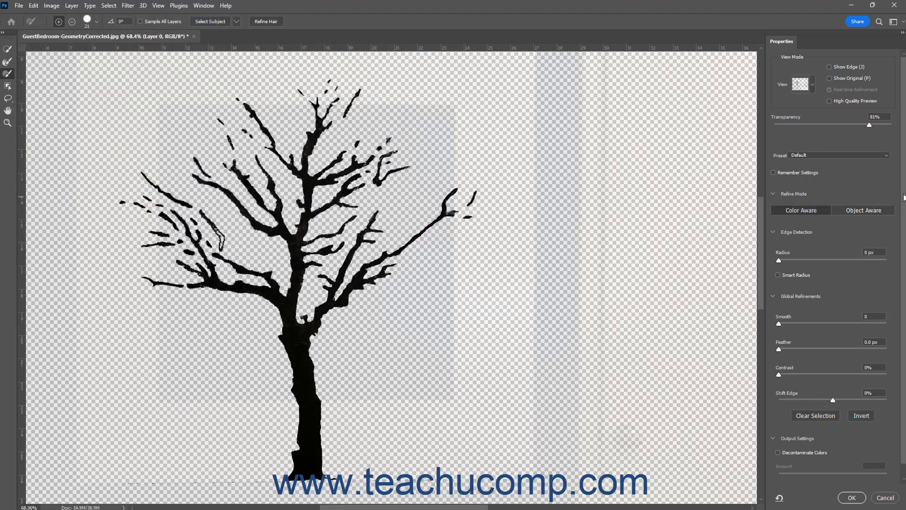
{"action": "left_click", "coordinate": [889, 159]}
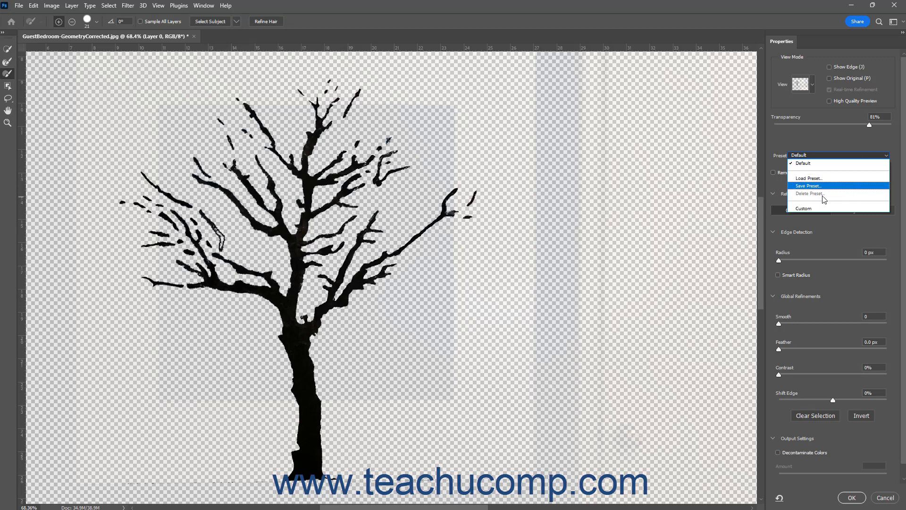
{"action": "left_click", "coordinate": [887, 159]}
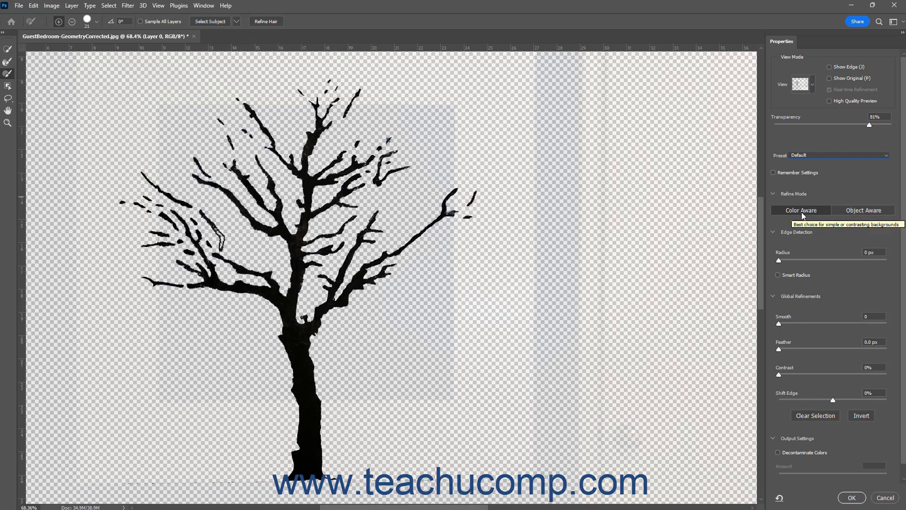
Try to switch the selection's Refine Mode to Object Aware and cancel the switch
{"action": "left_click", "coordinate": [859, 210]}
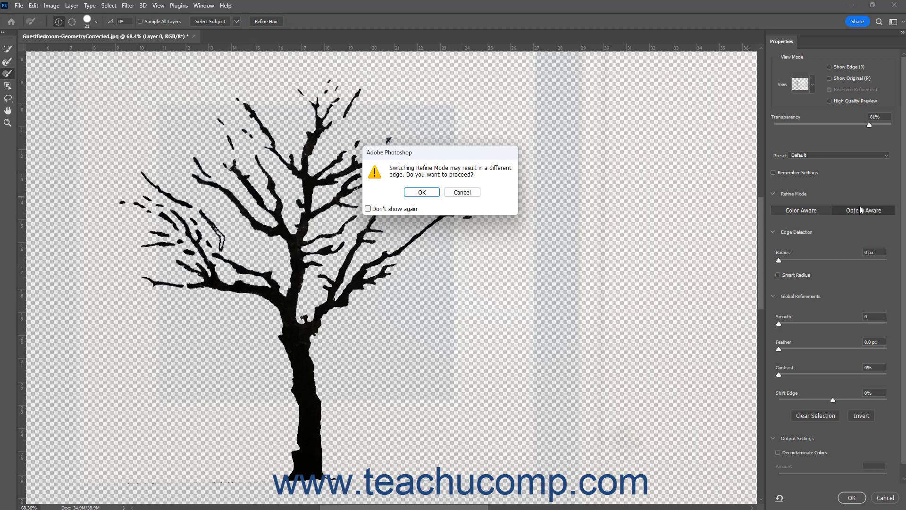
{"action": "left_click", "coordinate": [463, 198]}
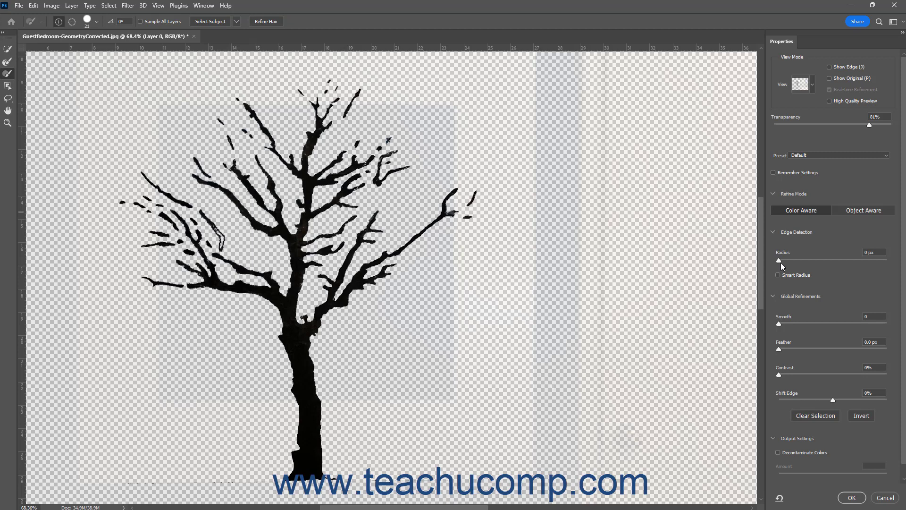
Try an edge detection Radius of 3 px with the Smart Radius option and return the radius to 0 px
{"action": "left_click_drag", "start_coordinate": [782, 264], "coordinate": [790, 263]}
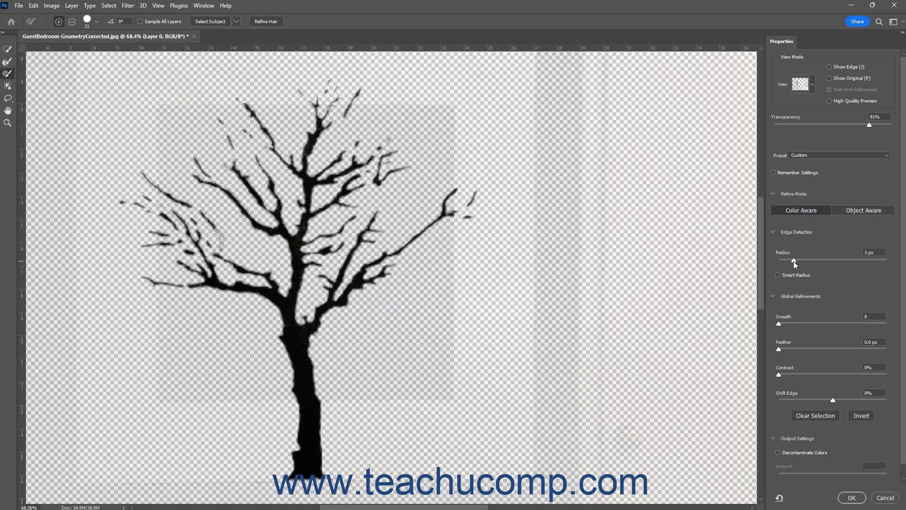
{"action": "left_click", "coordinate": [794, 261]}
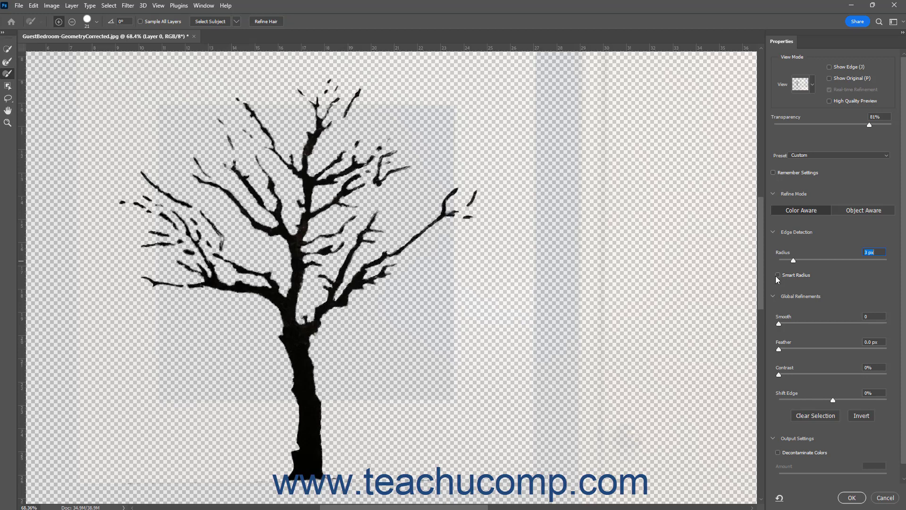
{"action": "left_click", "coordinate": [778, 276]}
{"action": "left_click_drag", "start_coordinate": [792, 260], "coordinate": [773, 261]}
Collapse the Edge Detection and Refine Mode sections
{"action": "left_click", "coordinate": [774, 231]}
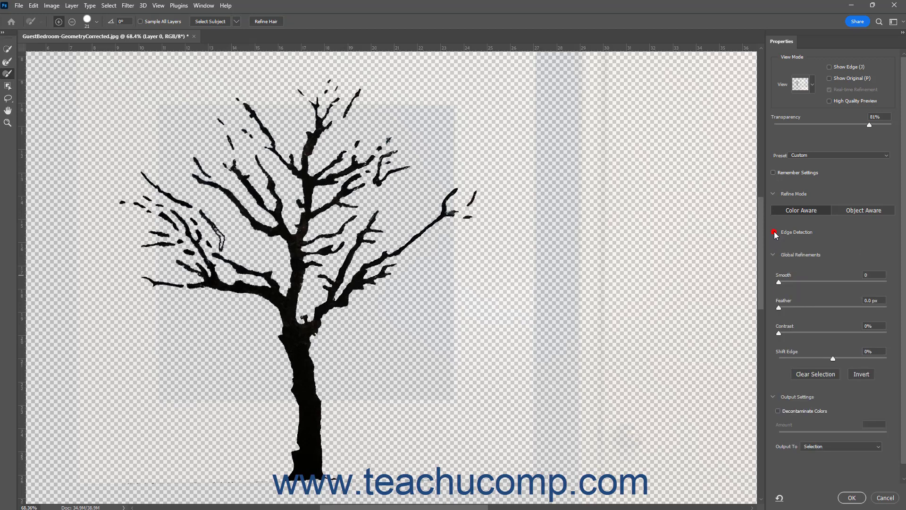
{"action": "left_click", "coordinate": [772, 194]}
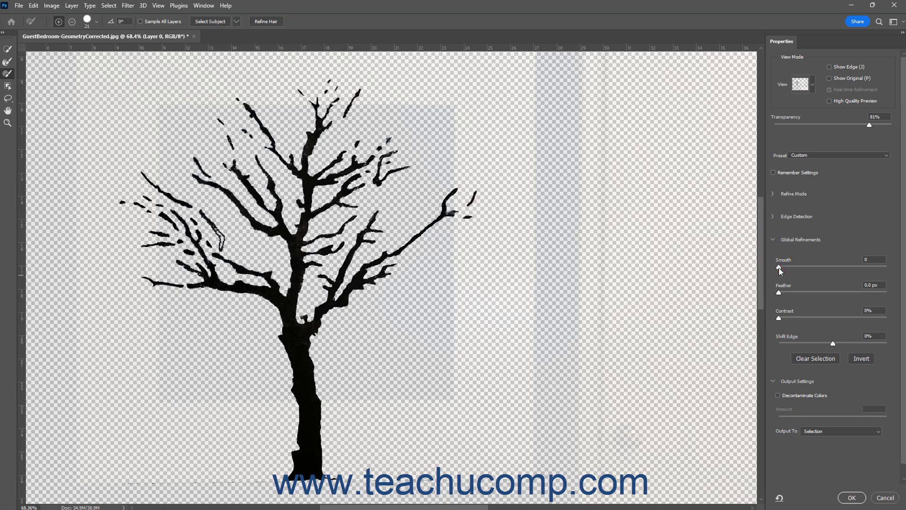
Try out Smooth, Feather, Contrast and Shift Edge, return each to zero and collapse the Global Refinements section
{"action": "mouse_move", "coordinate": [779, 268]}
{"action": "left_mouse_down"}
{"action": "mouse_move", "coordinate": [806, 269]}
{"action": "mouse_move", "coordinate": [777, 267]}
{"action": "left_mouse_up"}
{"action": "left_click_drag", "start_coordinate": [779, 293], "coordinate": [755, 290]}
{"action": "key", "text": "Tab"}
{"action": "left_click_drag", "start_coordinate": [780, 318], "coordinate": [740, 315]}
{"action": "mouse_move", "coordinate": [835, 343]}
{"action": "left_mouse_down"}
{"action": "mouse_move", "coordinate": [848, 344]}
{"action": "mouse_move", "coordinate": [811, 341]}
{"action": "mouse_move", "coordinate": [833, 343]}
{"action": "left_mouse_up"}
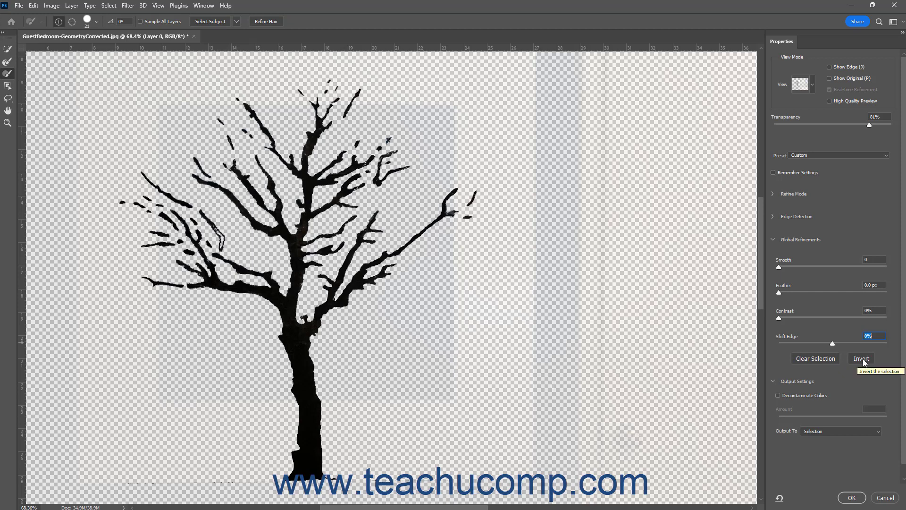
{"action": "left_click", "coordinate": [774, 240]}
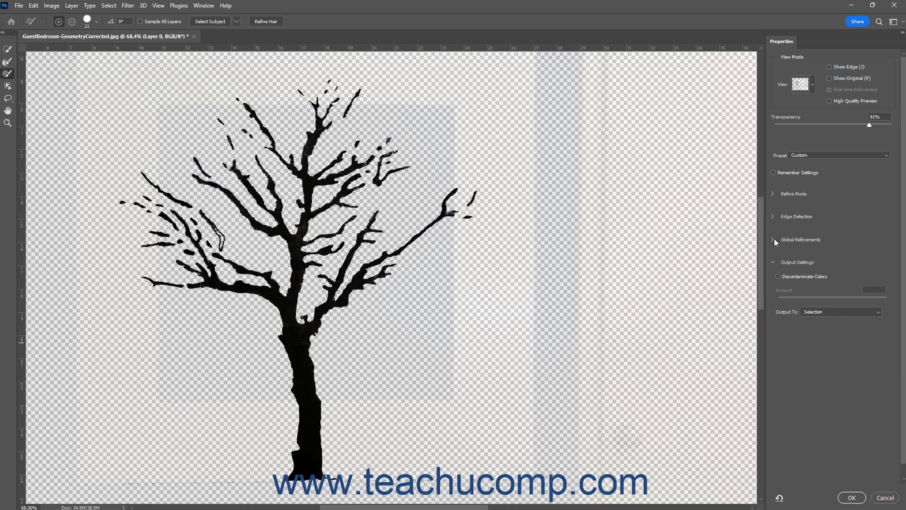
Try Decontaminate Colors with its output options, turn it off again and keep Selection as the output
{"action": "left_click", "coordinate": [778, 277]}
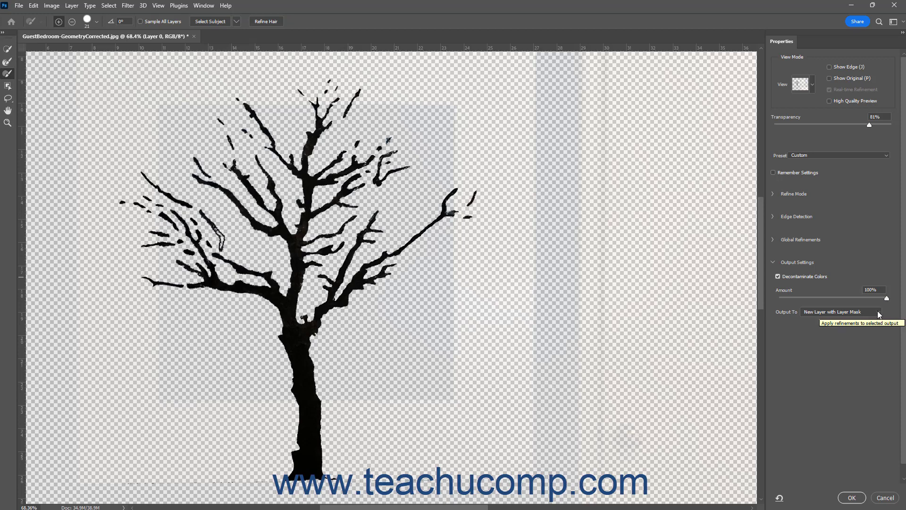
{"action": "left_click", "coordinate": [879, 314]}
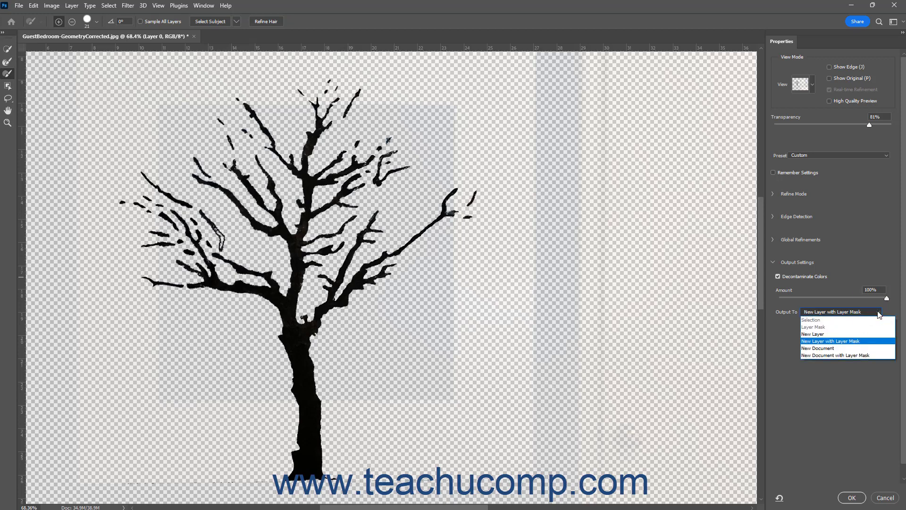
{"action": "left_click", "coordinate": [879, 314]}
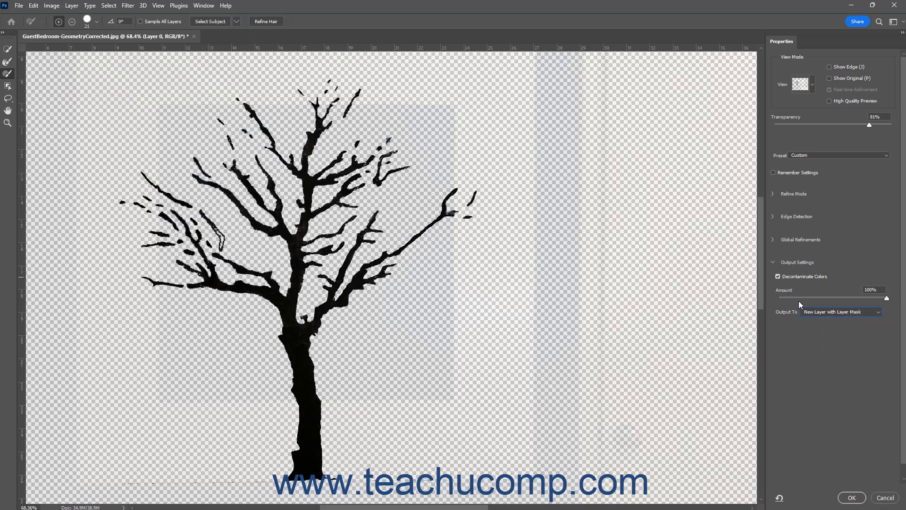
{"action": "left_click", "coordinate": [777, 277]}
{"action": "left_click", "coordinate": [878, 313]}
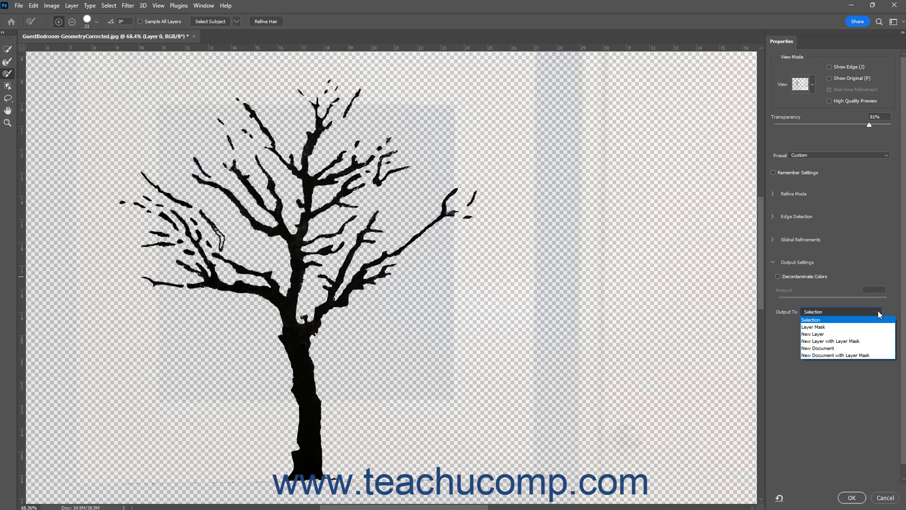
{"action": "left_click", "coordinate": [845, 320]}
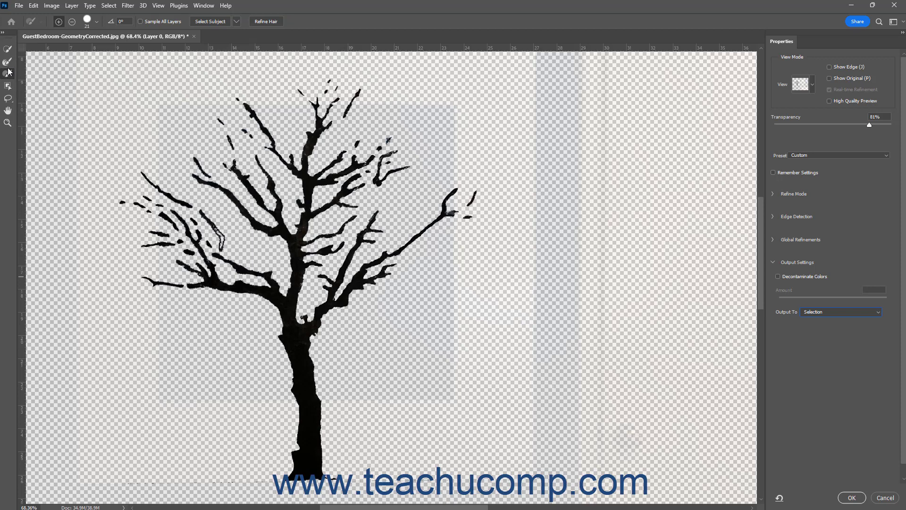
Pan the image with the Hand tool to bring the tree closer to the canvas centre and check the Zoom tool's options
{"action": "left_click", "coordinate": [8, 110]}
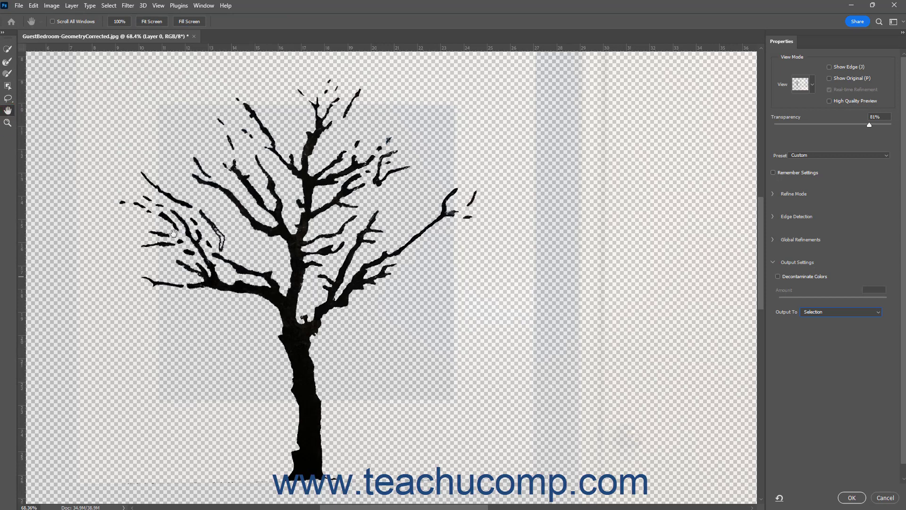
{"action": "left_click_drag", "start_coordinate": [204, 237], "coordinate": [284, 229]}
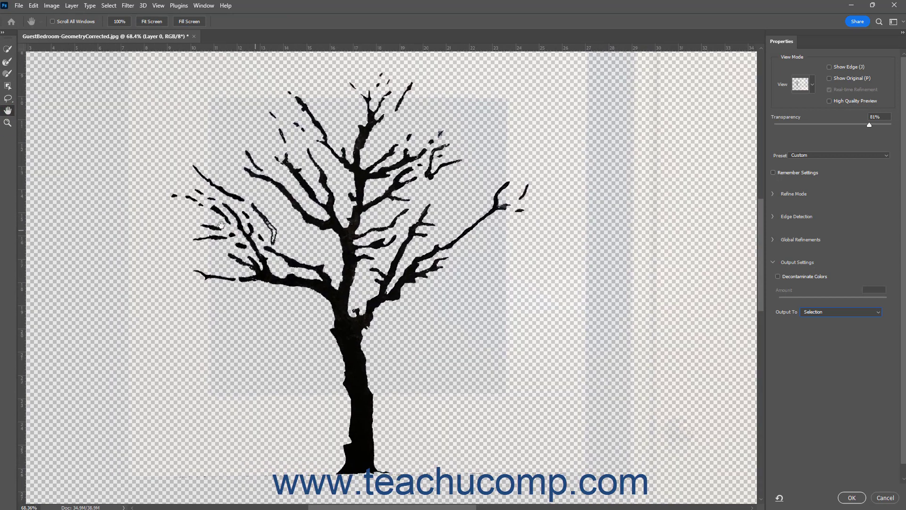
{"action": "left_click", "coordinate": [6, 124]}
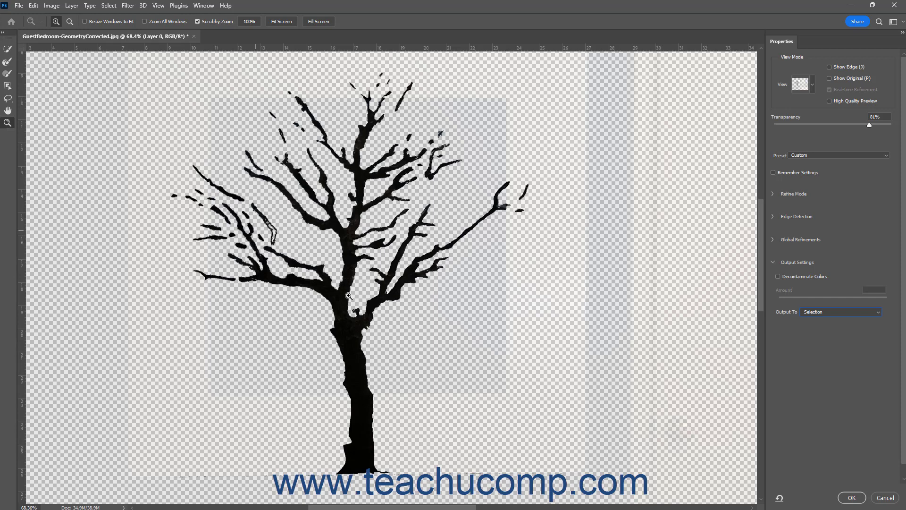
Set the Quick Selection tool to subtract from the selection and check its brush size setting
{"action": "left_click", "coordinate": [7, 49]}
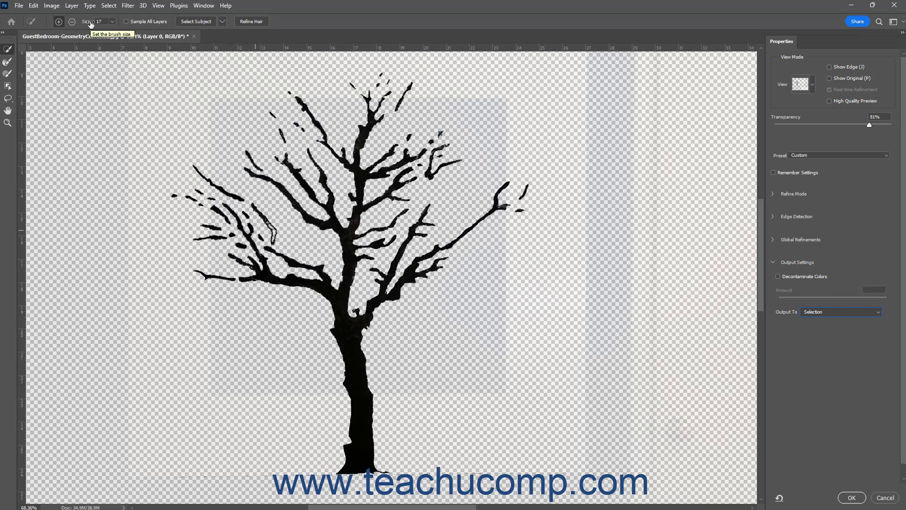
{"action": "left_click", "coordinate": [60, 22]}
{"action": "left_click", "coordinate": [72, 22]}
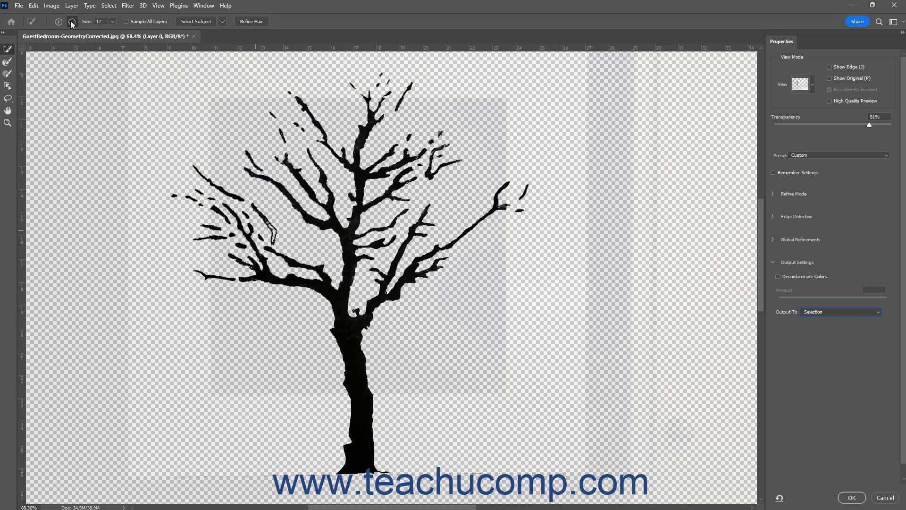
{"action": "left_click", "coordinate": [112, 21]}
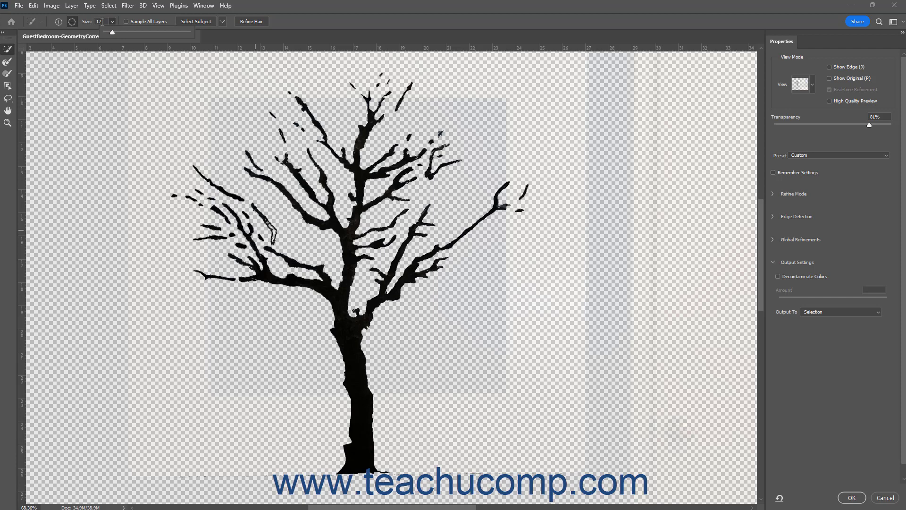
{"action": "left_click", "coordinate": [102, 23]}
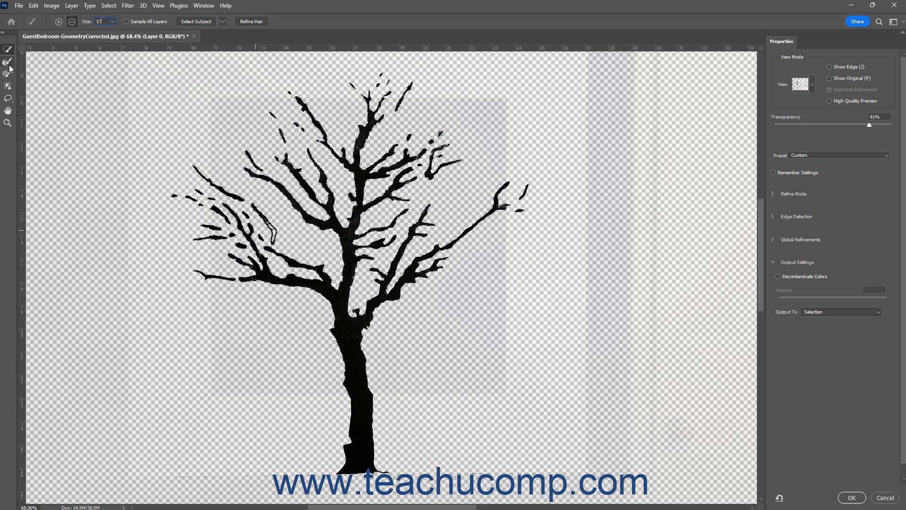
Review the Lasso tool variants and the options of the Lasso and Object Selection tools
{"action": "left_click", "coordinate": [8, 98]}
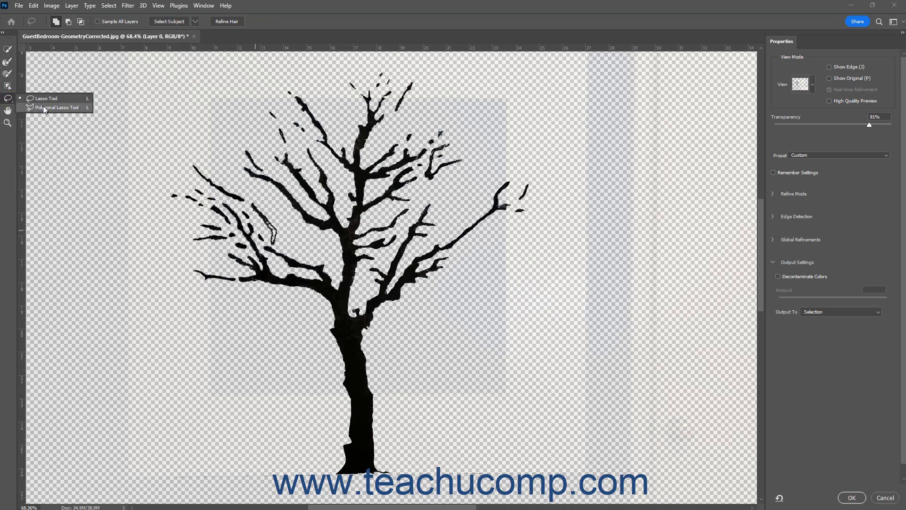
{"action": "left_click", "coordinate": [46, 98]}
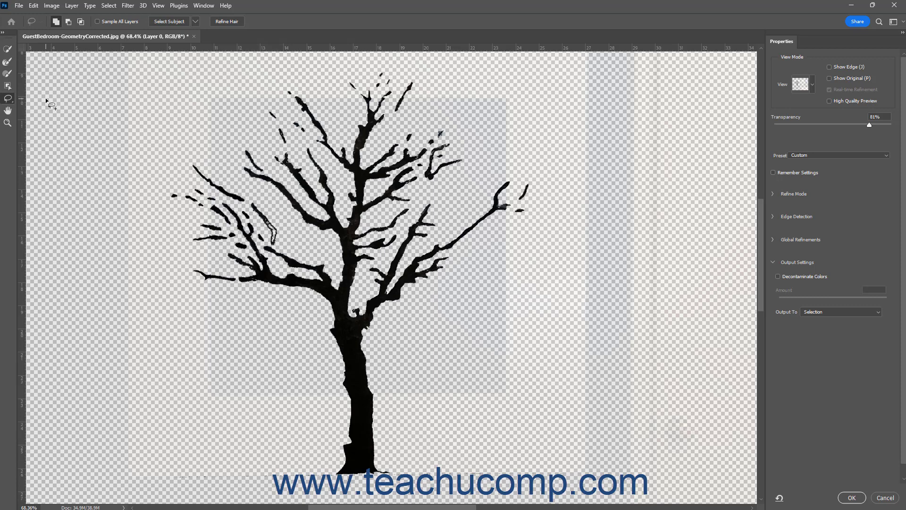
{"action": "left_click", "coordinate": [56, 23]}
{"action": "left_click", "coordinate": [8, 86]}
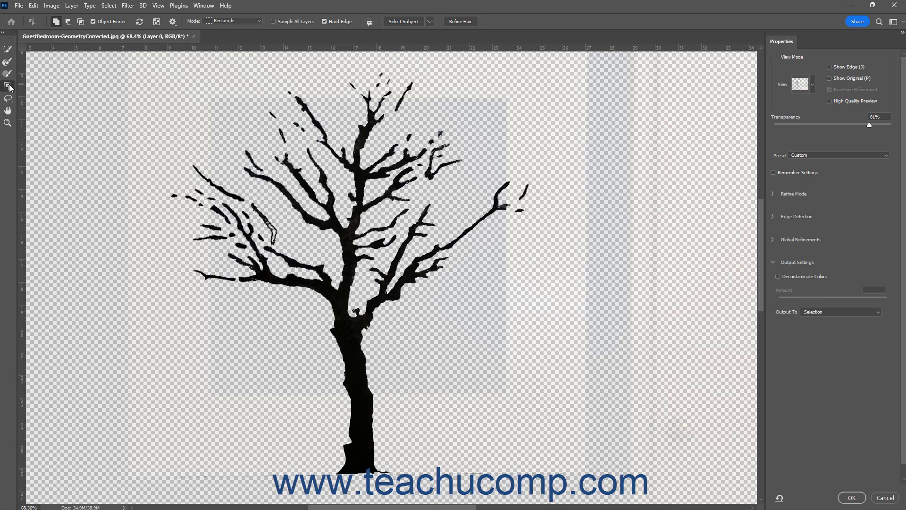
{"action": "left_click", "coordinate": [58, 22]}
Set up the Refine Edge Brush with a size of 8 px and pen size control Off for the hollow branch
{"action": "left_click", "coordinate": [8, 123]}
{"action": "left_click_drag", "start_coordinate": [265, 234], "coordinate": [351, 243]}
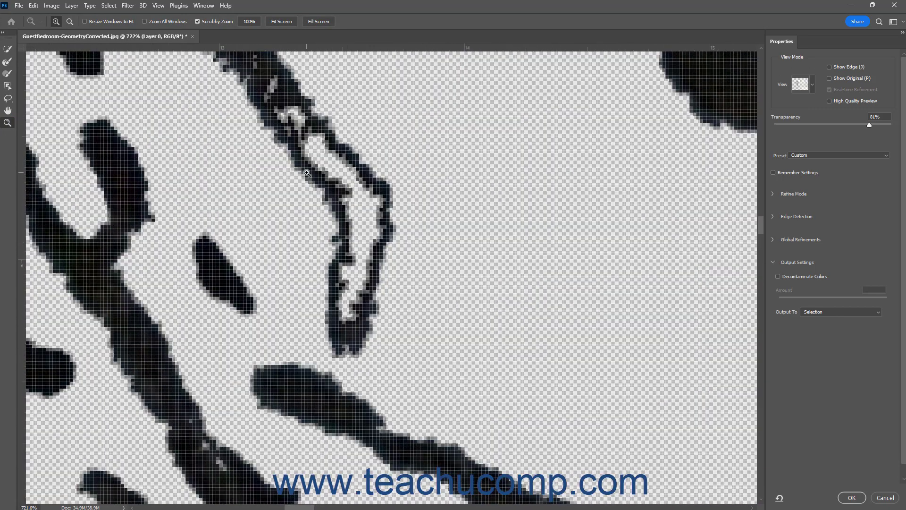
{"action": "left_click", "coordinate": [7, 63]}
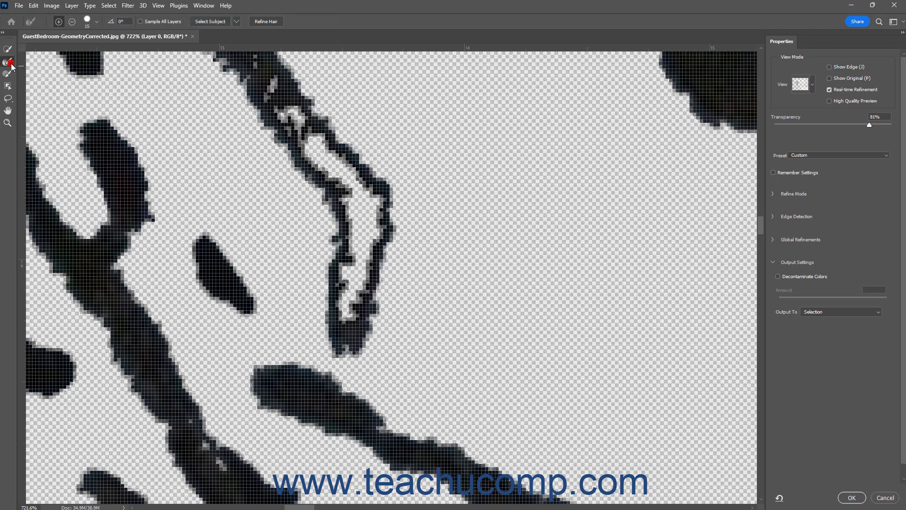
{"action": "left_click", "coordinate": [98, 22]}
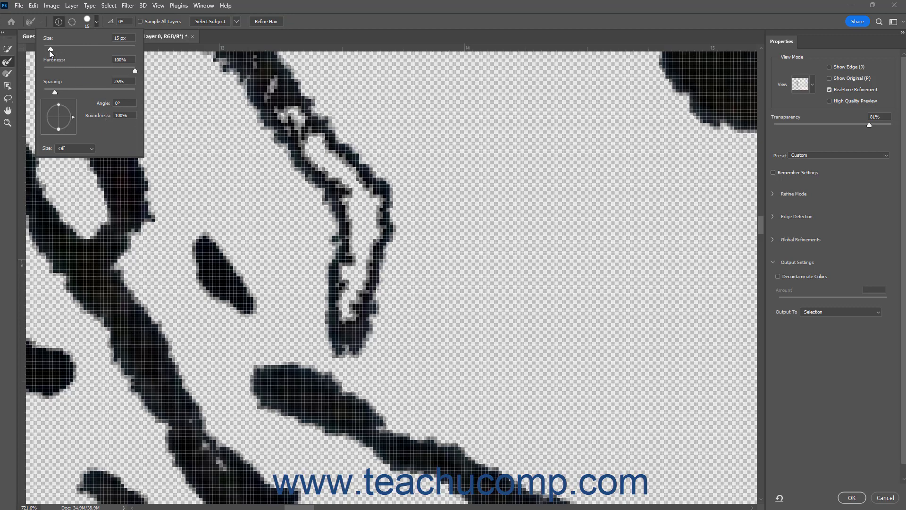
{"action": "left_click_drag", "start_coordinate": [50, 49], "coordinate": [47, 49]}
{"action": "left_click", "coordinate": [90, 149]}
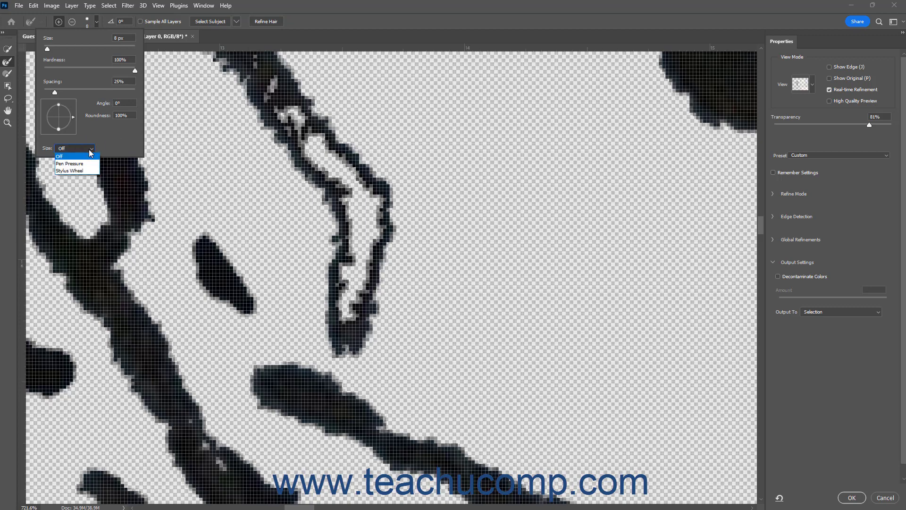
{"action": "left_click", "coordinate": [89, 149]}
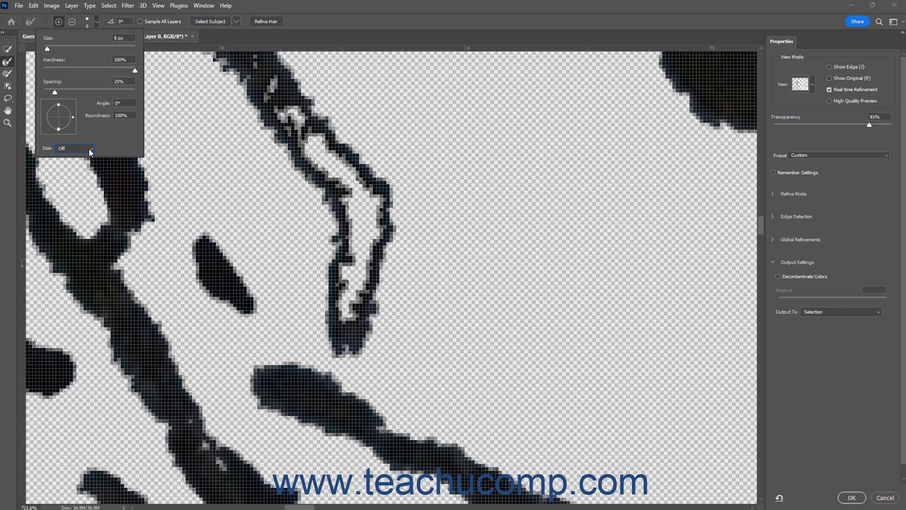
{"action": "left_click", "coordinate": [96, 22]}
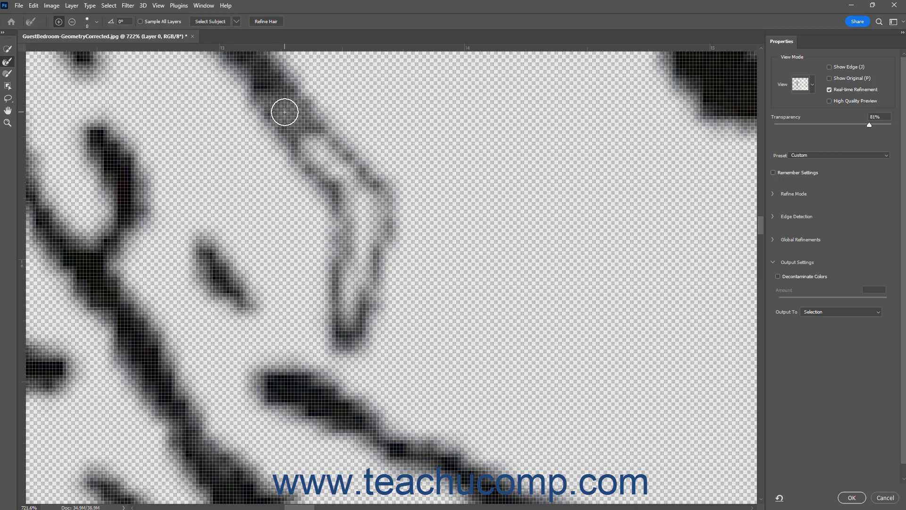
Paint over the hollow branch with the Refine Edge Brush to include its interior, changing the view mode to Marching Ants
{"action": "mouse_move", "coordinate": [289, 116]}
{"action": "left_mouse_down"}
{"action": "mouse_move", "coordinate": [277, 104]}
{"action": "mouse_move", "coordinate": [287, 113]}
{"action": "left_mouse_up"}
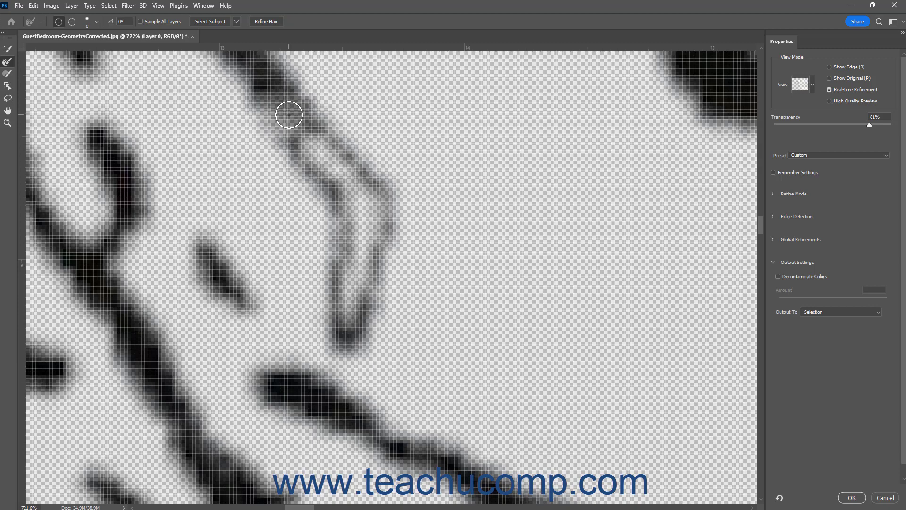
{"action": "mouse_move", "coordinate": [289, 115]}
{"action": "left_mouse_down"}
{"action": "mouse_move", "coordinate": [344, 175]}
{"action": "mouse_move", "coordinate": [330, 156]}
{"action": "left_mouse_up"}
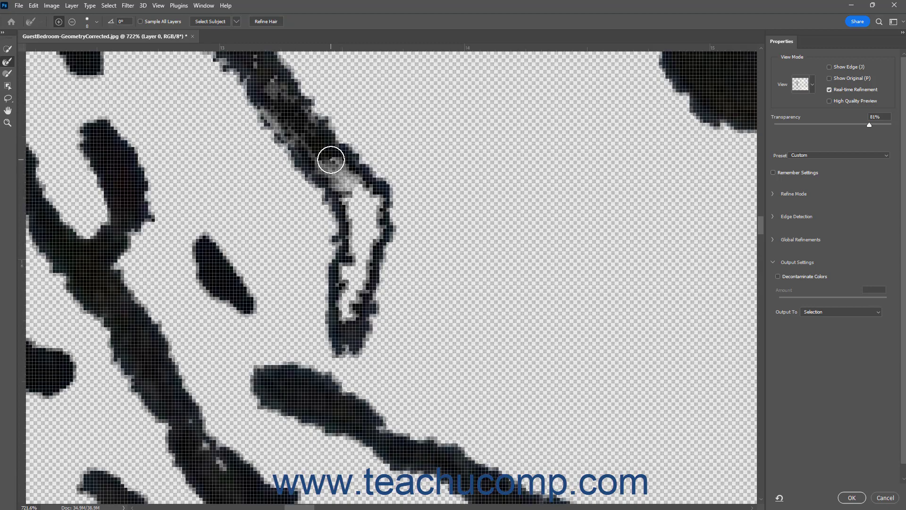
{"action": "left_click", "coordinate": [813, 84]}
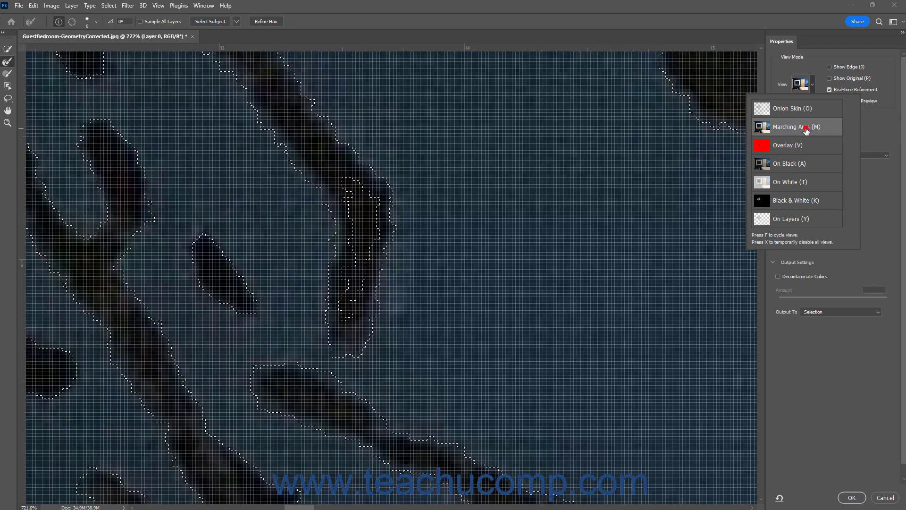
{"action": "left_click", "coordinate": [333, 163]}
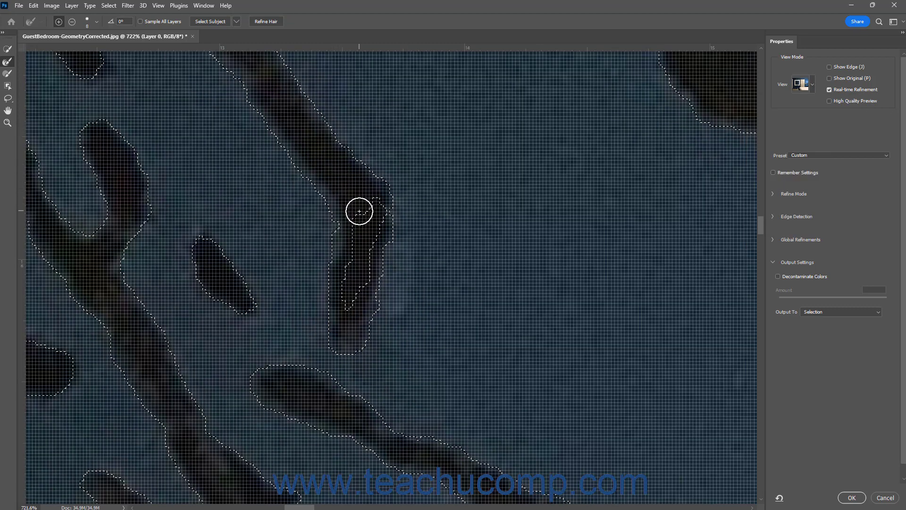
{"action": "left_click_drag", "start_coordinate": [366, 210], "coordinate": [369, 214]}
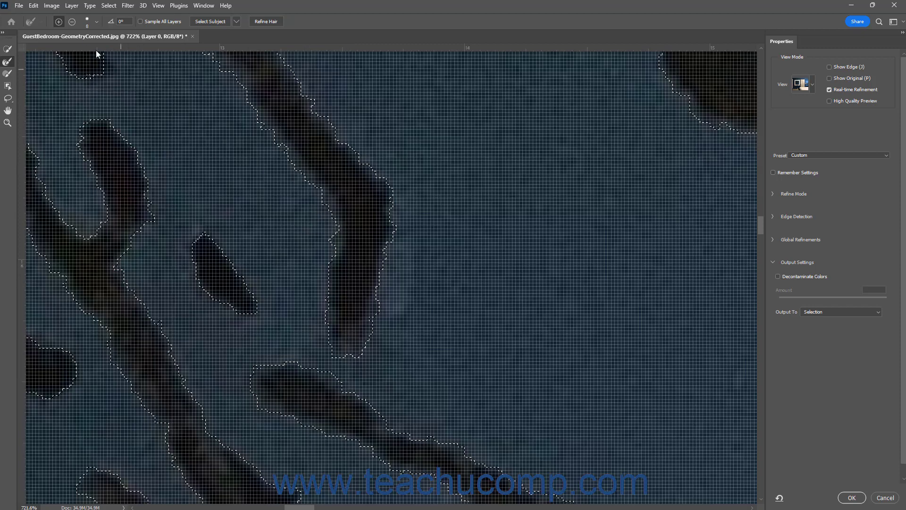
Subtract part of the bent branch's interior with the Refine Edge Brush and paint it back into the selection
{"action": "left_click", "coordinate": [72, 21]}
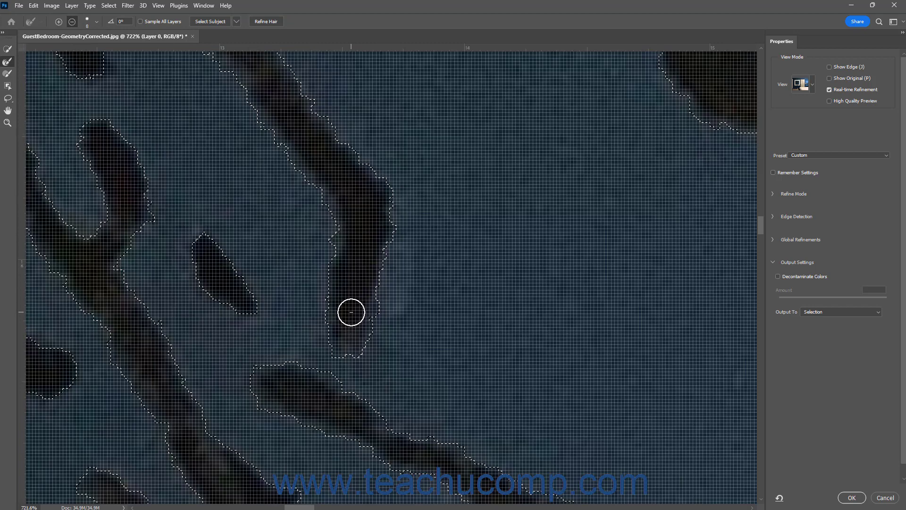
{"action": "left_click_drag", "start_coordinate": [351, 312], "coordinate": [360, 239]}
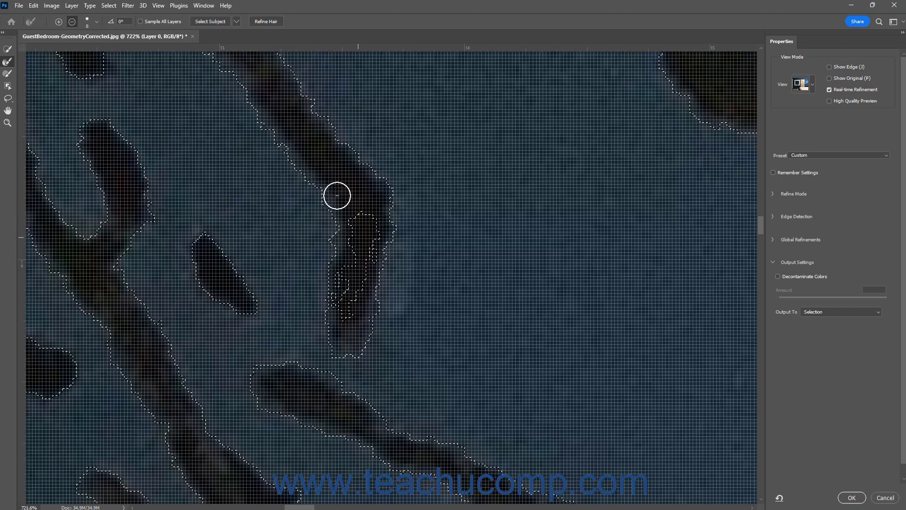
{"action": "left_click", "coordinate": [59, 20]}
{"action": "left_click_drag", "start_coordinate": [365, 200], "coordinate": [364, 206]}
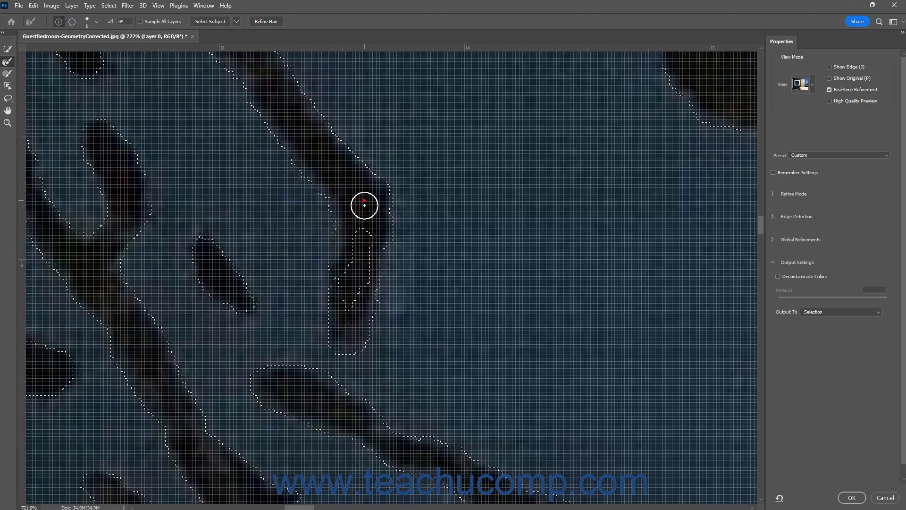
{"action": "mouse_move", "coordinate": [360, 262]}
{"action": "left_mouse_down"}
{"action": "mouse_move", "coordinate": [351, 317]}
{"action": "mouse_move", "coordinate": [353, 267]}
{"action": "left_mouse_up"}
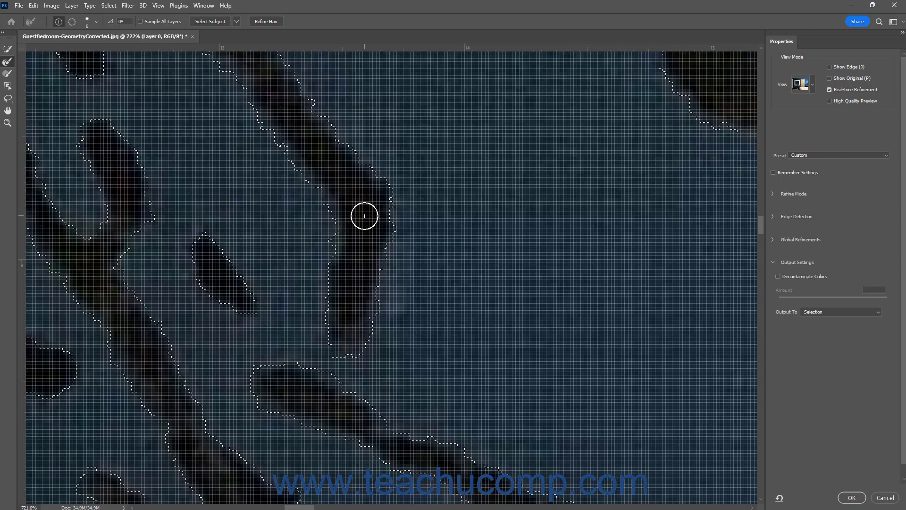
Switch to the Brush tool and review its brush settings and pen size control options
{"action": "left_click", "coordinate": [10, 76]}
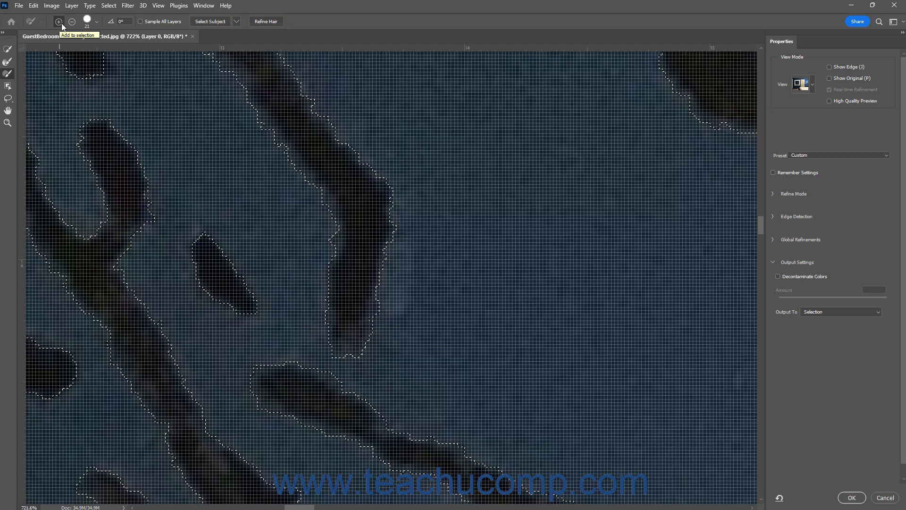
{"action": "left_click", "coordinate": [97, 23]}
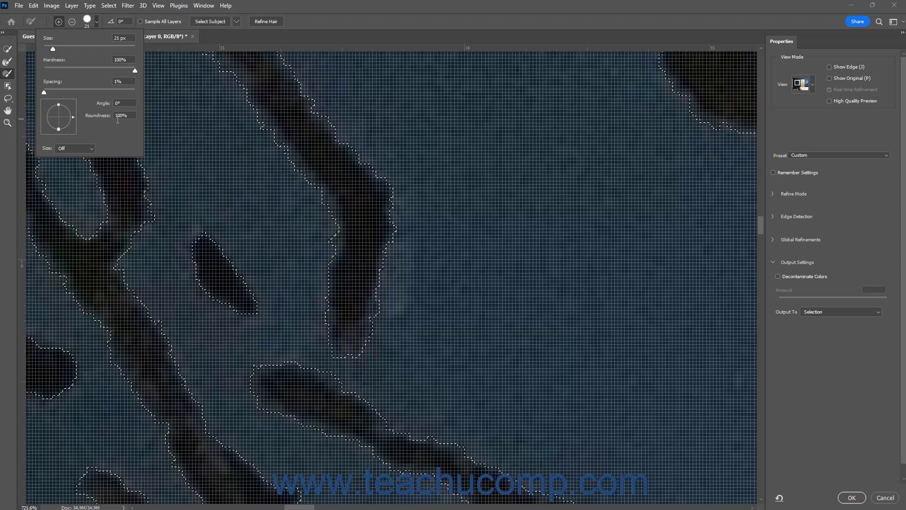
{"action": "left_click", "coordinate": [91, 148]}
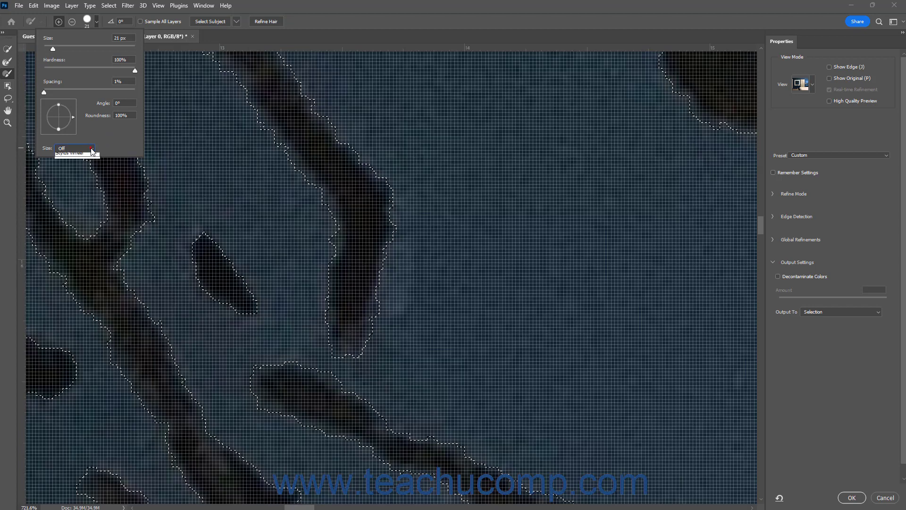
{"action": "left_click", "coordinate": [92, 150]}
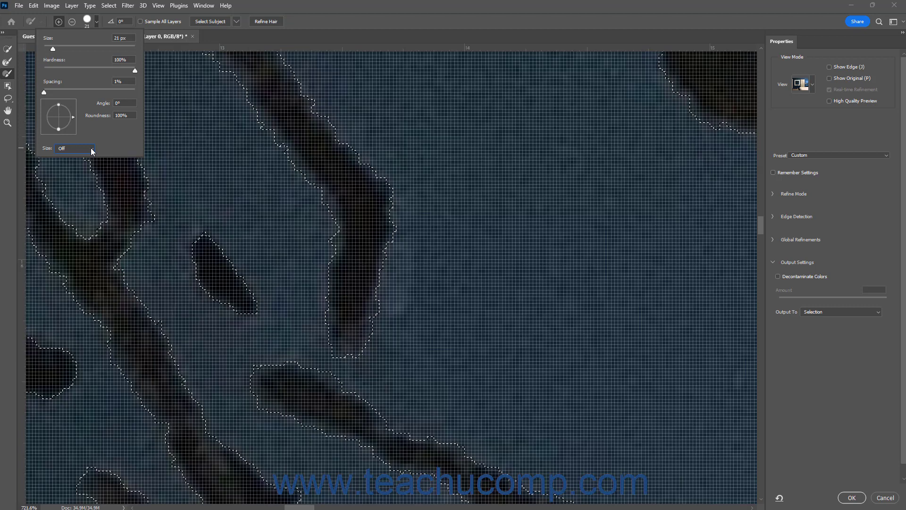
{"action": "left_click", "coordinate": [97, 23]}
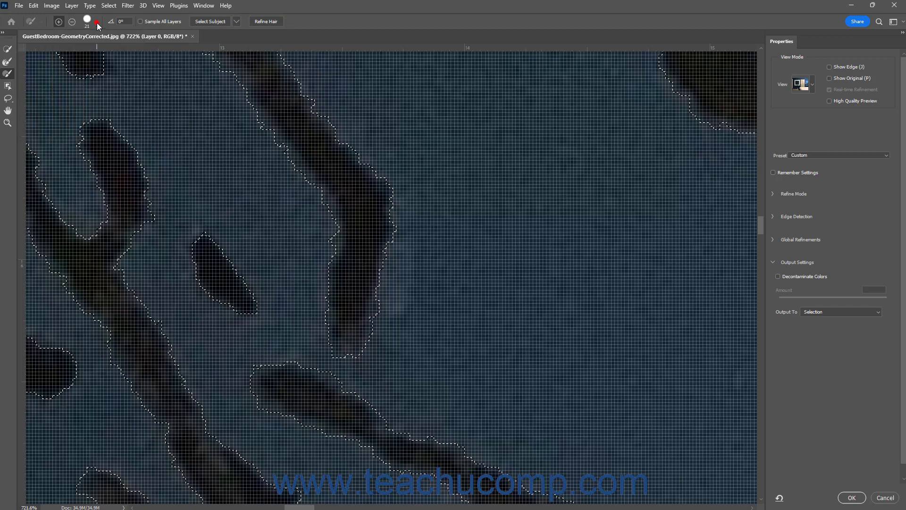
Remove the excess selection along the inner edge of the bent branch, using the Brush tool in subtract mode at 12 px
{"action": "left_click", "coordinate": [72, 21]}
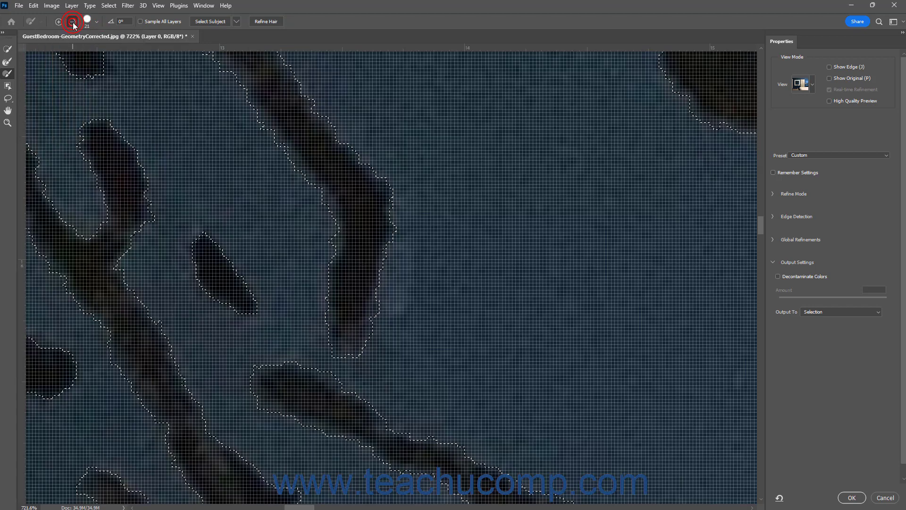
{"action": "left_click", "coordinate": [97, 21]}
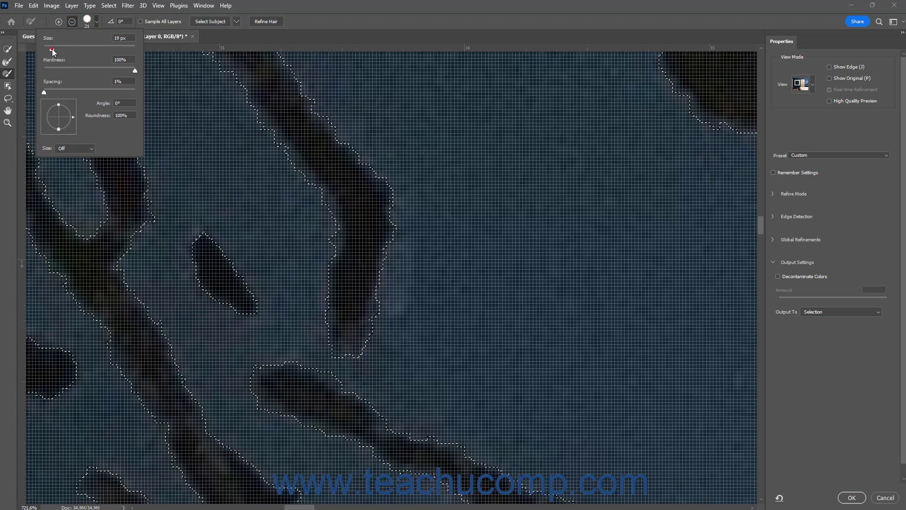
{"action": "left_click_drag", "start_coordinate": [53, 48], "coordinate": [49, 49]}
{"action": "left_click", "coordinate": [97, 22]}
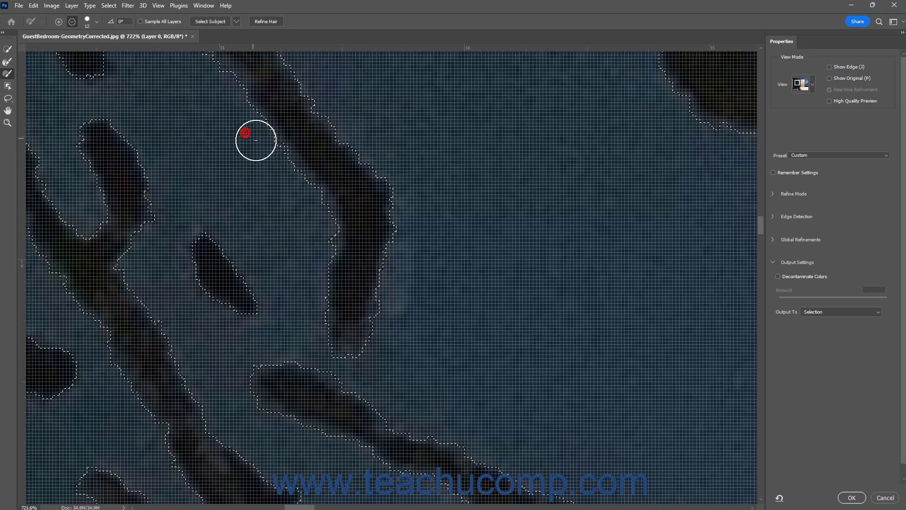
{"action": "left_click_drag", "start_coordinate": [255, 140], "coordinate": [262, 148]}
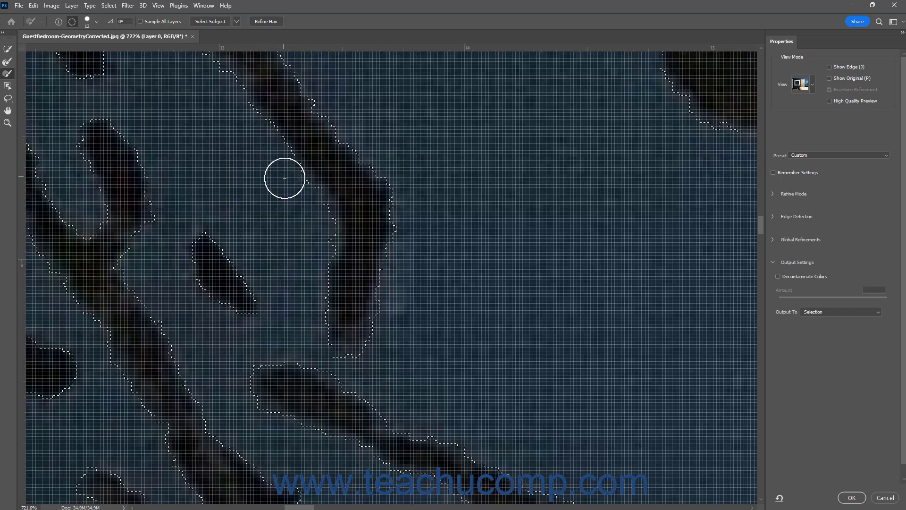
{"action": "left_click_drag", "start_coordinate": [285, 178], "coordinate": [301, 198]}
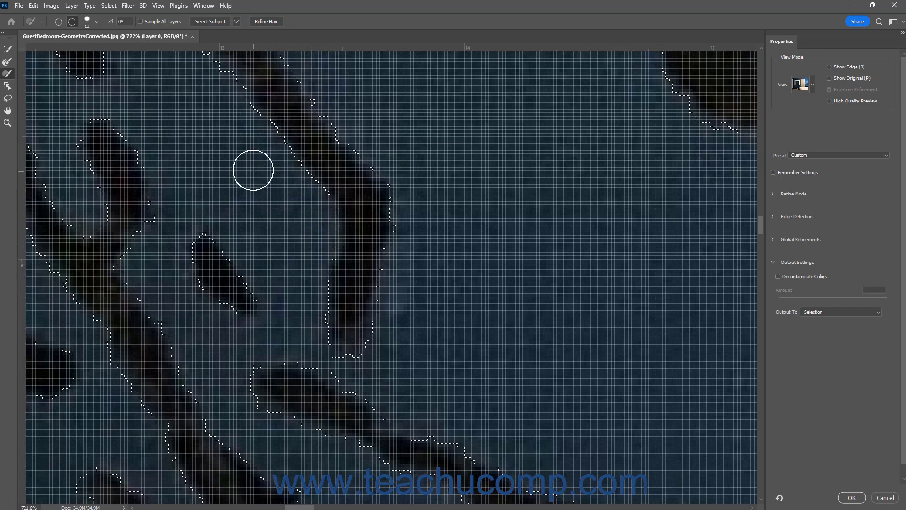
Subtract the excess selection along both edges of the same branch's upper part and around its tip
{"action": "mouse_move", "coordinate": [194, 109]}
{"action": "left_mouse_down"}
{"action": "mouse_move", "coordinate": [298, 261]}
{"action": "mouse_move", "coordinate": [342, 307]}
{"action": "left_mouse_up"}
{"action": "mouse_move", "coordinate": [275, 218]}
{"action": "left_mouse_down"}
{"action": "mouse_move", "coordinate": [270, 194]}
{"action": "mouse_move", "coordinate": [307, 227]}
{"action": "left_mouse_up"}
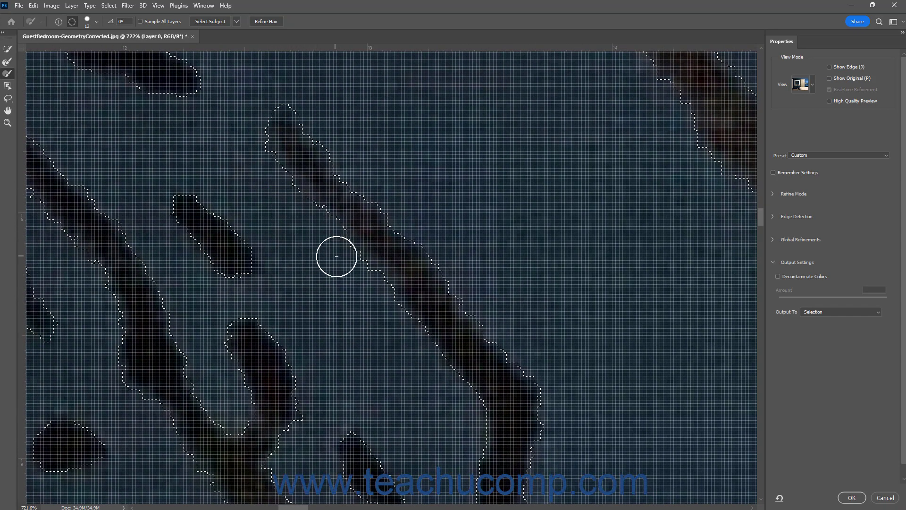
{"action": "mouse_move", "coordinate": [336, 256]}
{"action": "left_mouse_down"}
{"action": "mouse_move", "coordinate": [366, 278]}
{"action": "mouse_move", "coordinate": [356, 277]}
{"action": "left_mouse_up"}
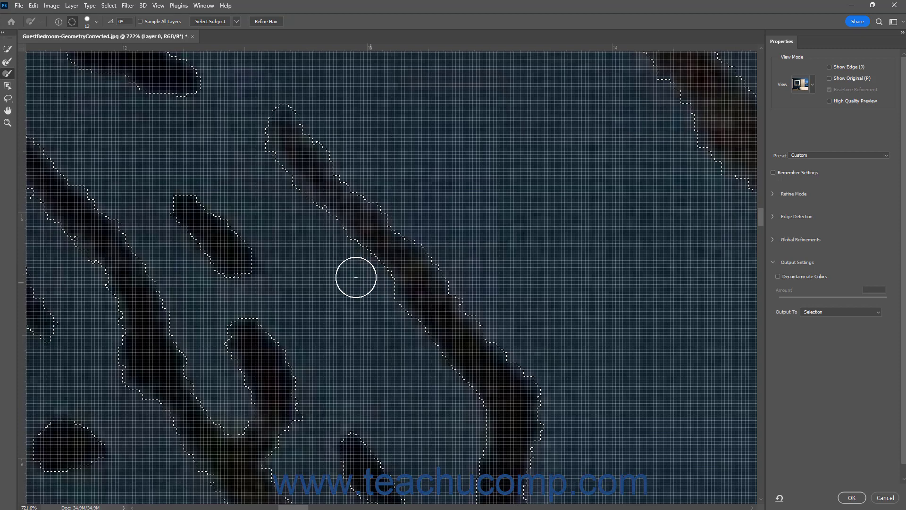
{"action": "left_click_drag", "start_coordinate": [285, 87], "coordinate": [292, 95]}
{"action": "left_click_drag", "start_coordinate": [308, 108], "coordinate": [347, 155]}
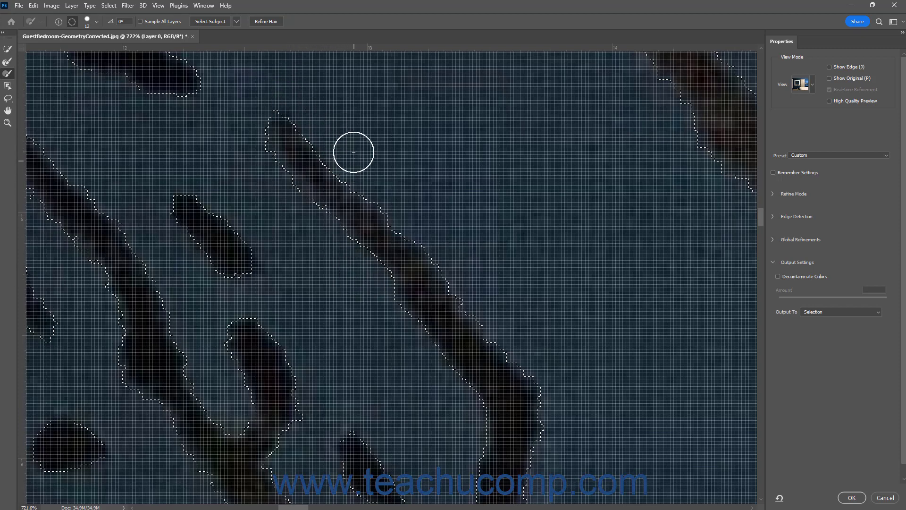
{"action": "left_click_drag", "start_coordinate": [255, 152], "coordinate": [291, 204]}
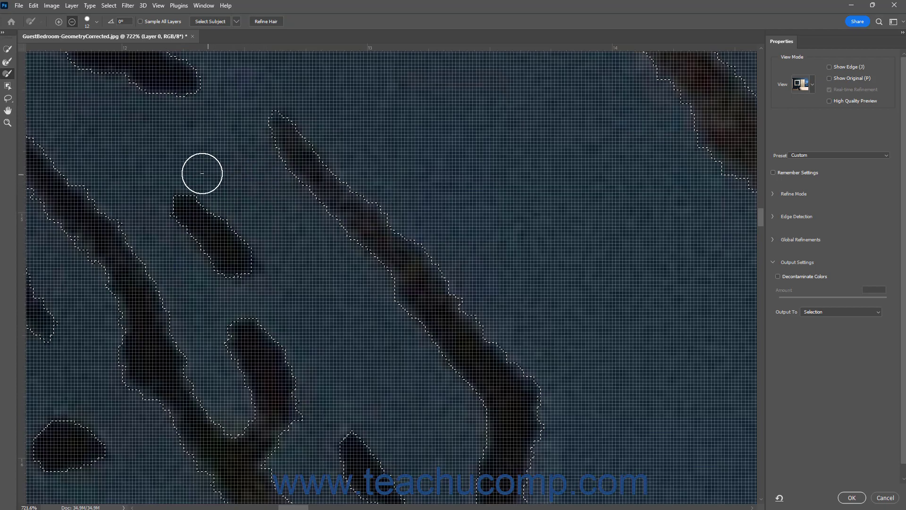
Subtract the excess selection around the branches beside the inner edge of the white frame
{"action": "left_click_drag", "start_coordinate": [142, 163], "coordinate": [487, 236]}
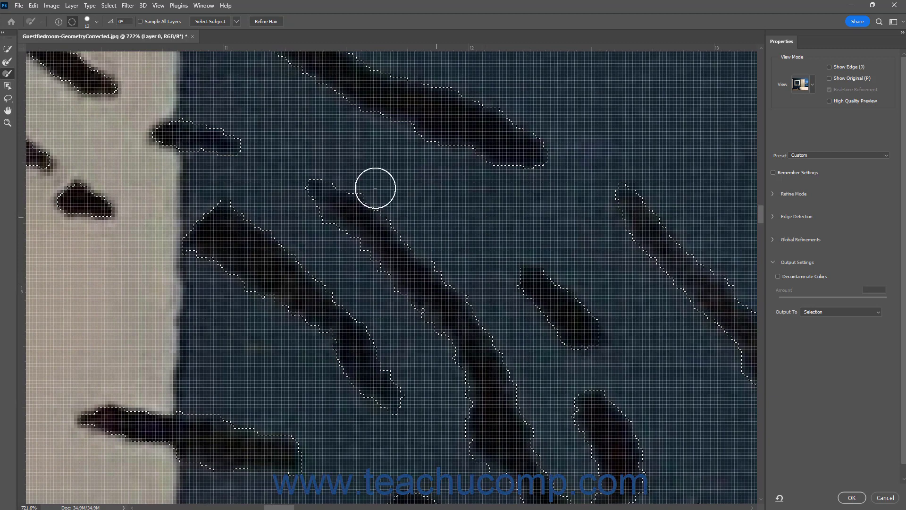
{"action": "left_click_drag", "start_coordinate": [185, 100], "coordinate": [239, 111]}
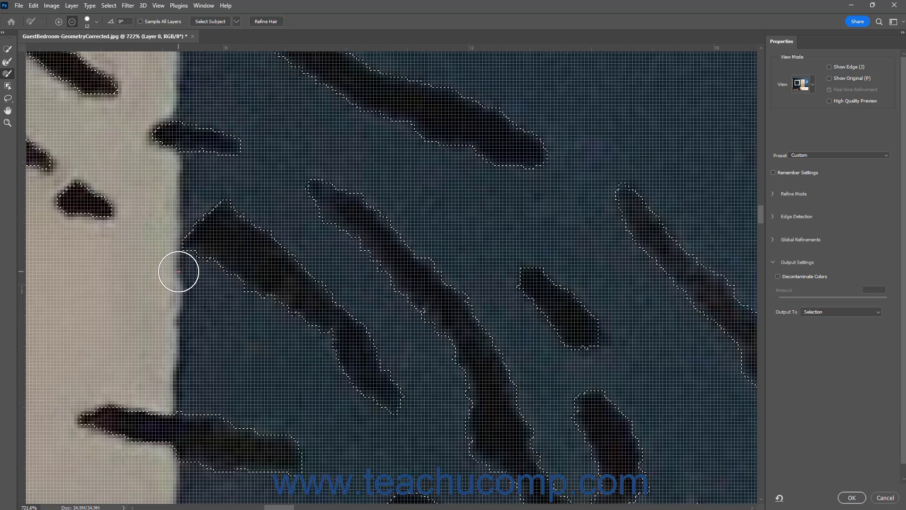
{"action": "mouse_move", "coordinate": [179, 271]}
{"action": "left_mouse_down"}
{"action": "mouse_move", "coordinate": [273, 331]}
{"action": "mouse_move", "coordinate": [266, 324]}
{"action": "left_mouse_up"}
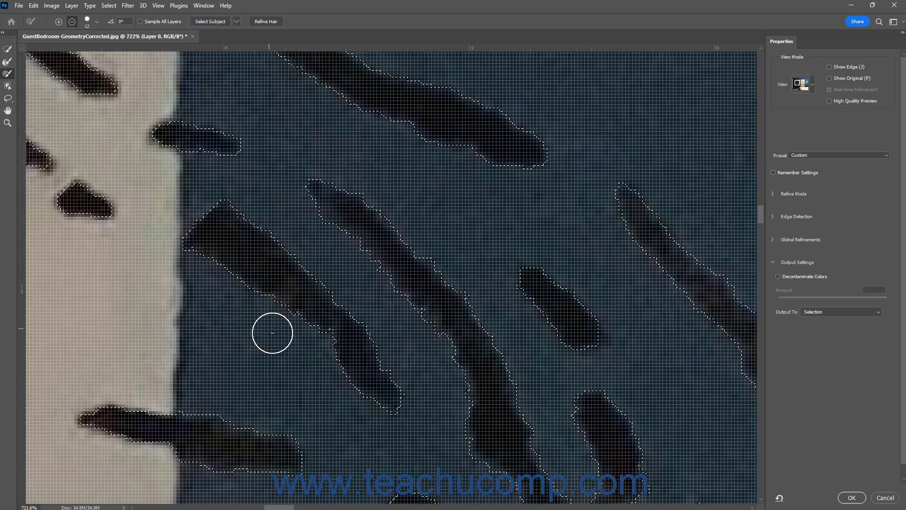
{"action": "mouse_move", "coordinate": [208, 399]}
{"action": "left_mouse_down"}
{"action": "mouse_move", "coordinate": [250, 415]}
{"action": "mouse_move", "coordinate": [269, 410]}
{"action": "left_mouse_up"}
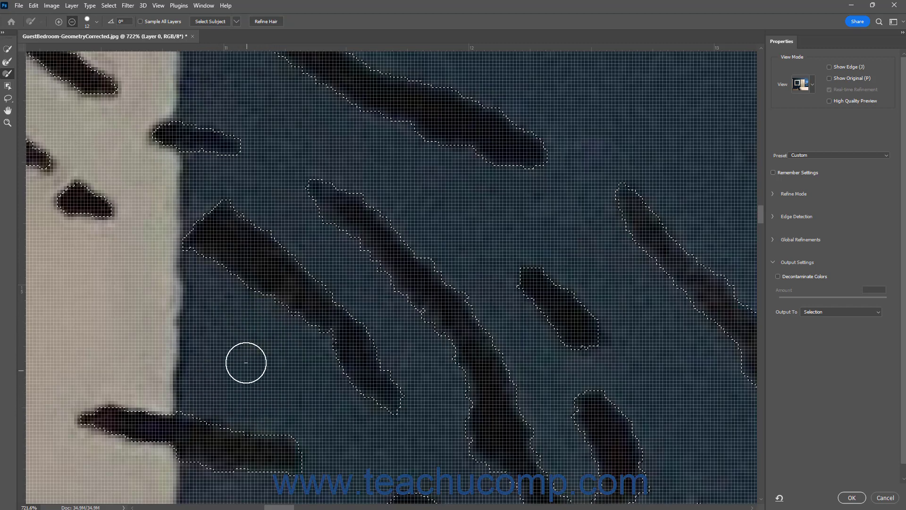
Add the missed edges of the two branches crossing the frame edge with a 5 px brush and trim excess along the neighbouring long branch
{"action": "left_click", "coordinate": [58, 24]}
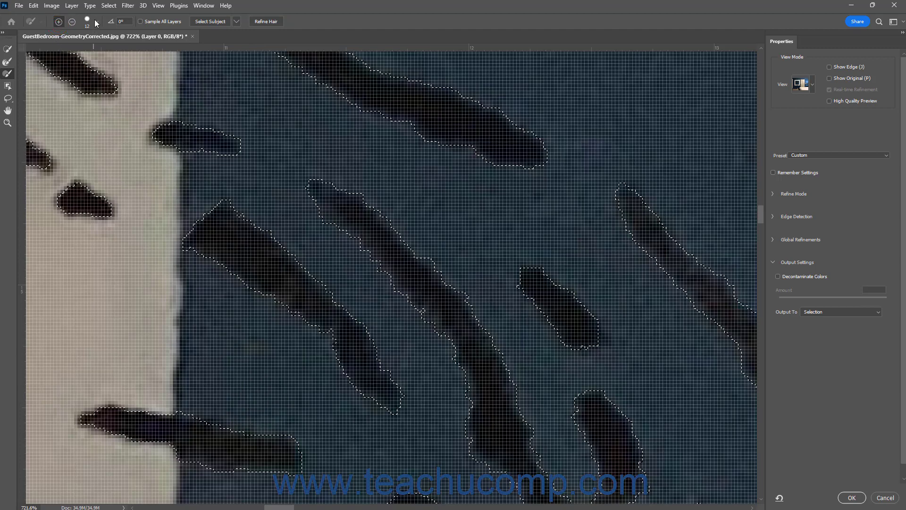
{"action": "left_click", "coordinate": [96, 20]}
{"action": "left_click", "coordinate": [49, 47]}
{"action": "left_click_drag", "start_coordinate": [50, 47], "coordinate": [46, 48]}
{"action": "left_click", "coordinate": [244, 43]}
{"action": "left_click_drag", "start_coordinate": [159, 135], "coordinate": [158, 135]}
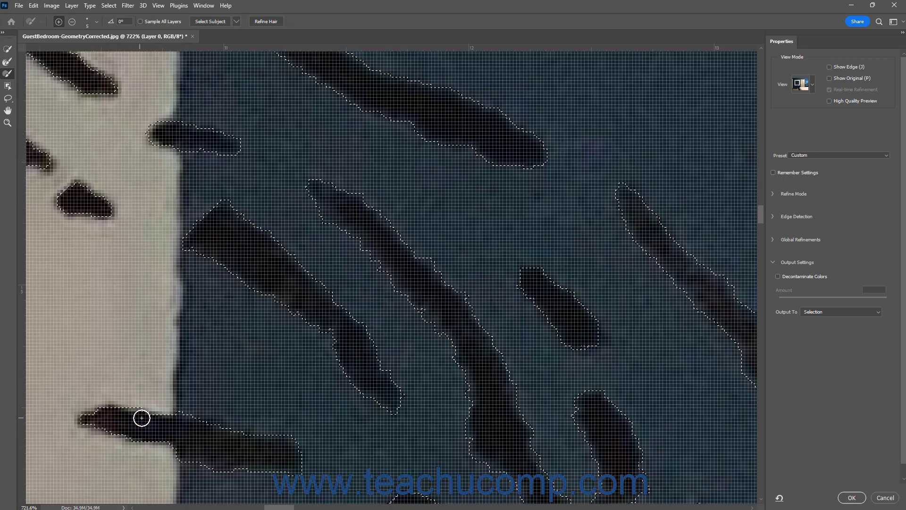
{"action": "left_click", "coordinate": [111, 413]}
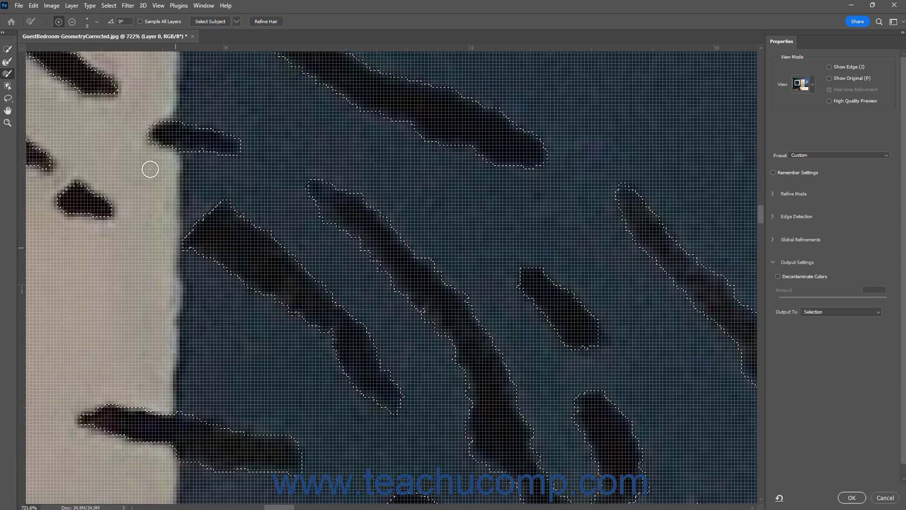
{"action": "left_click", "coordinate": [72, 21]}
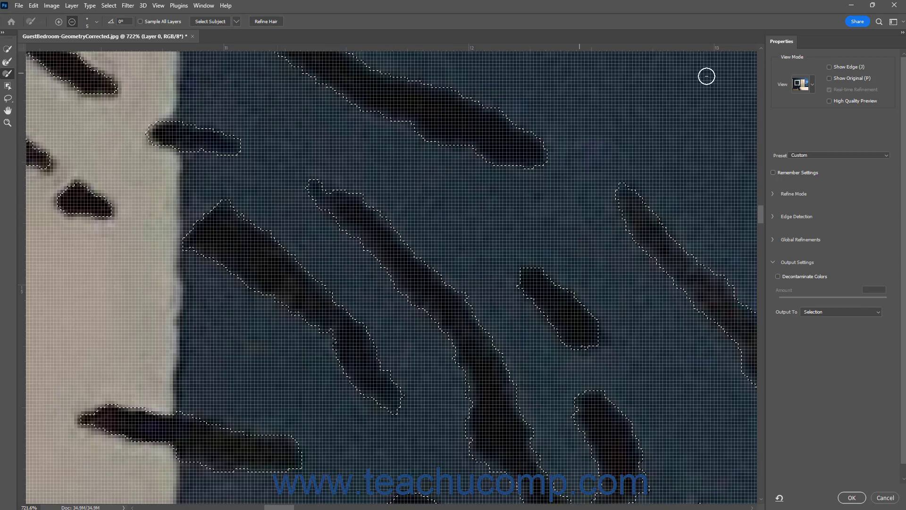
Try switching the Refine Mode to Object Aware and cancel the change
{"action": "left_click", "coordinate": [775, 192]}
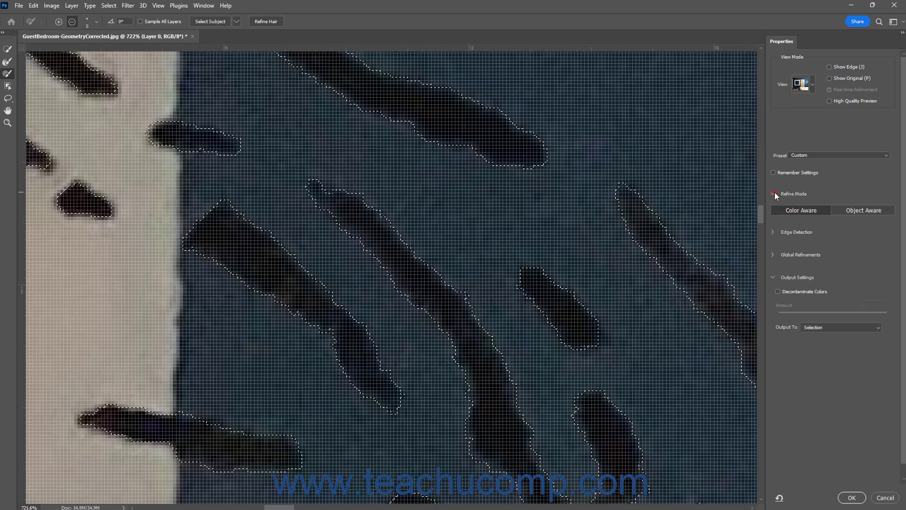
{"action": "left_click", "coordinate": [861, 212]}
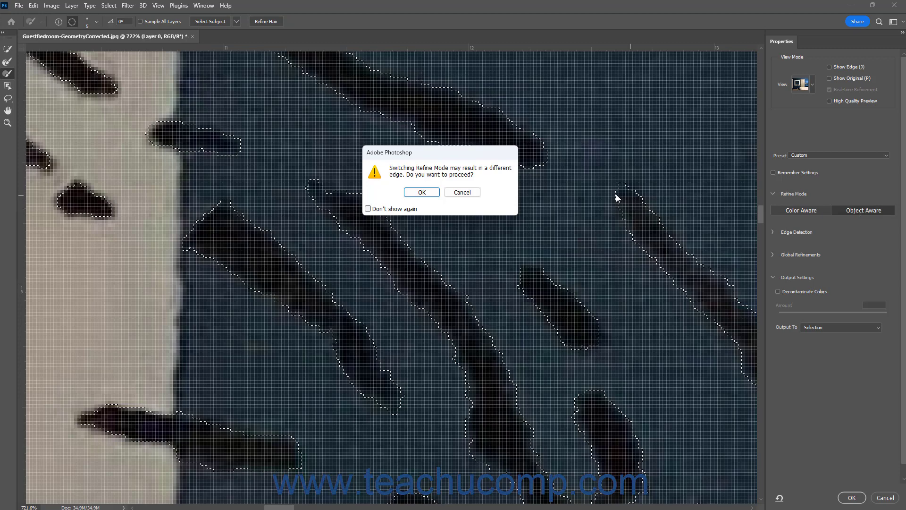
{"action": "left_click", "coordinate": [467, 192]}
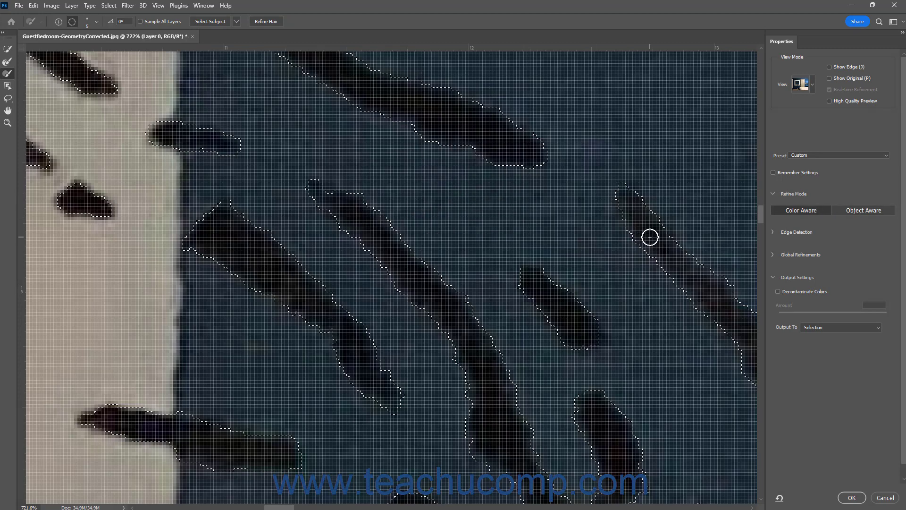
Fit the whole image on screen, review the output choices keeping Selection, and apply the refined selection
{"action": "left_click", "coordinate": [7, 123]}
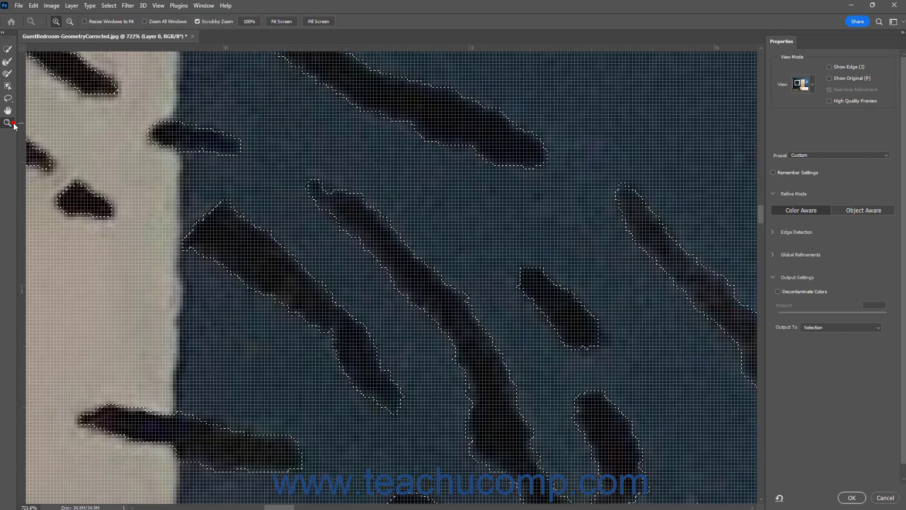
{"action": "left_click", "coordinate": [283, 21]}
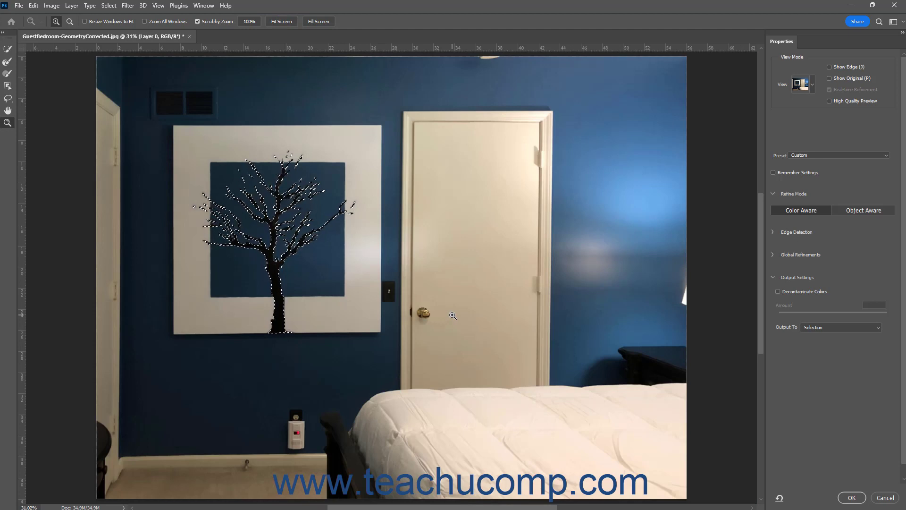
{"action": "left_click", "coordinate": [878, 330]}
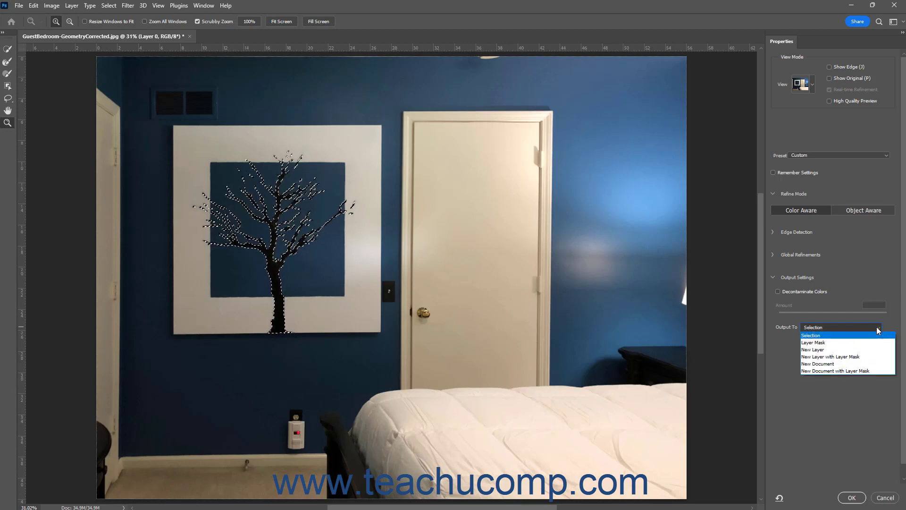
{"action": "left_click", "coordinate": [878, 331]}
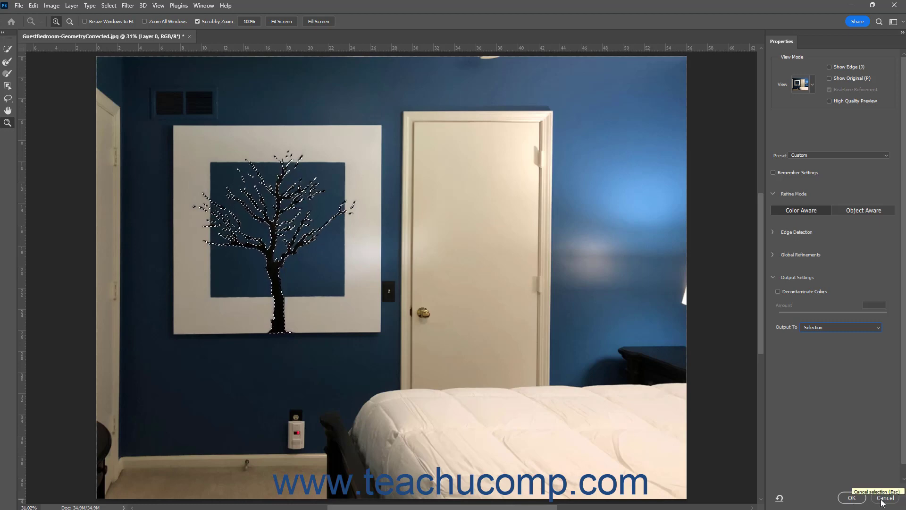
{"action": "left_click", "coordinate": [851, 498]}
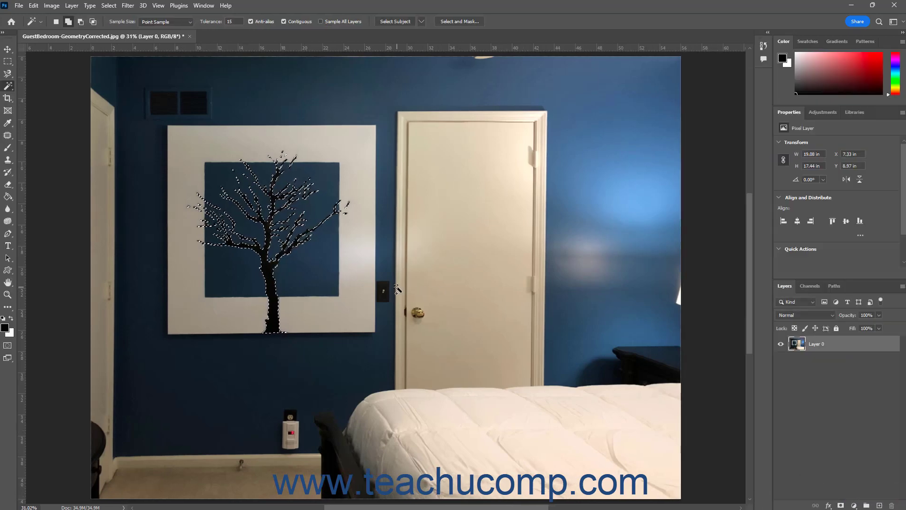